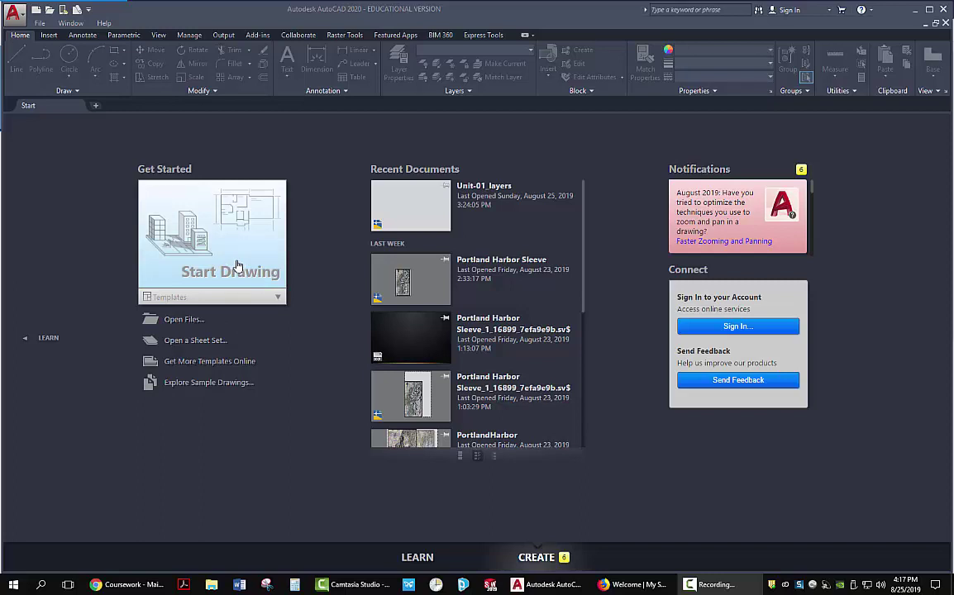
# - Create the new blank drawing Drawing4 from a template in the Start tab's Templates list
pyautogui.click(279, 299)
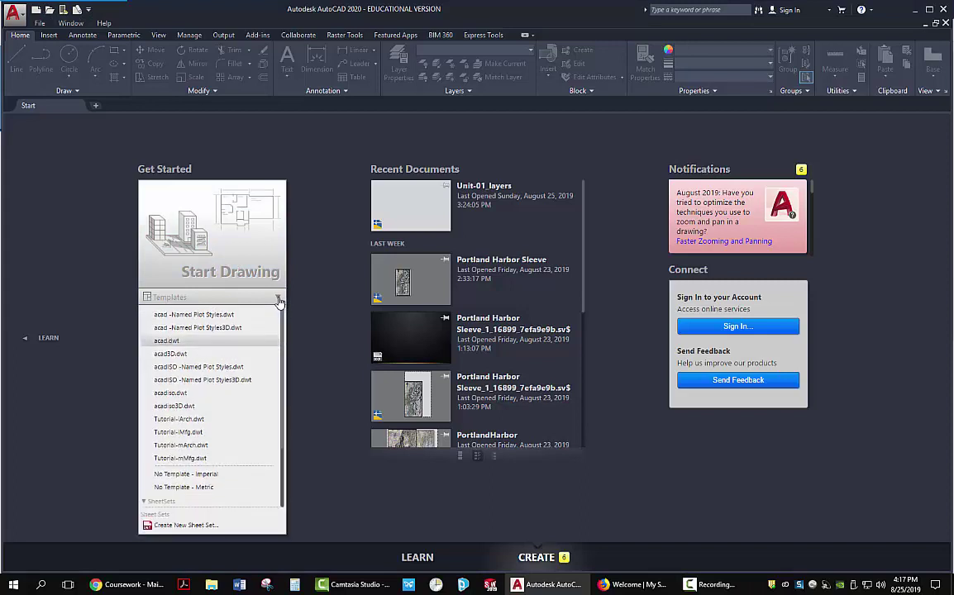
pyautogui.click(171, 394)
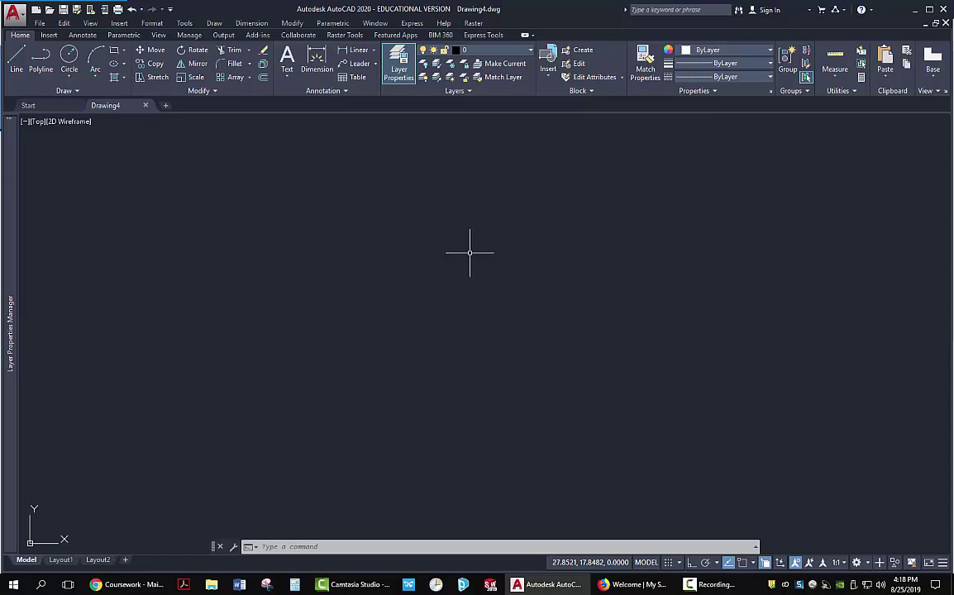
# - Enter the mistyped command 'o-' at the command line, which AutoCAD rejects as unknown
pyautogui.click(334, 546)
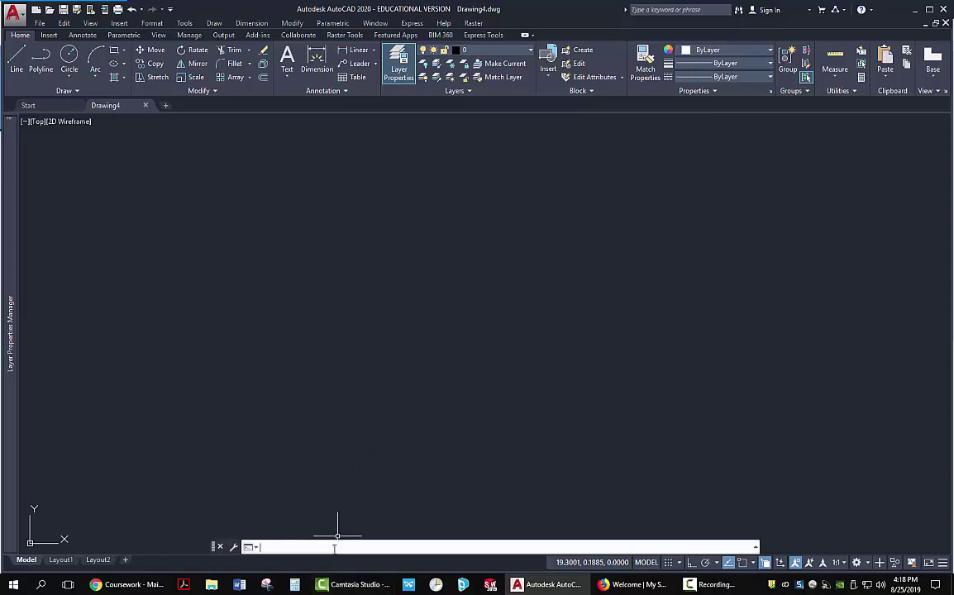
pyautogui.write('o-')
pyautogui.press('Return')
# - Open Options with OP and set the Color theme to Light
pyautogui.write('op')
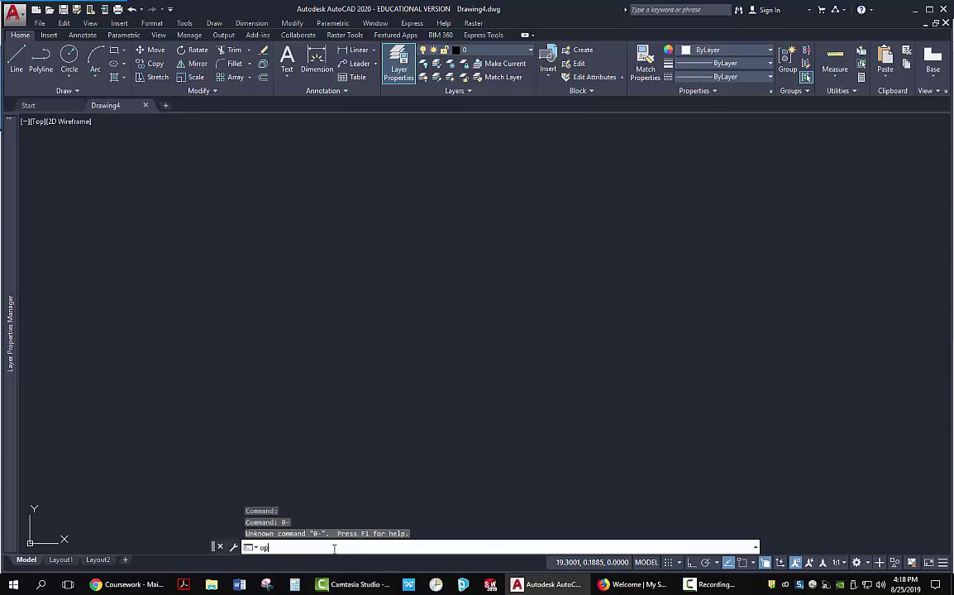
pyautogui.press('Return')
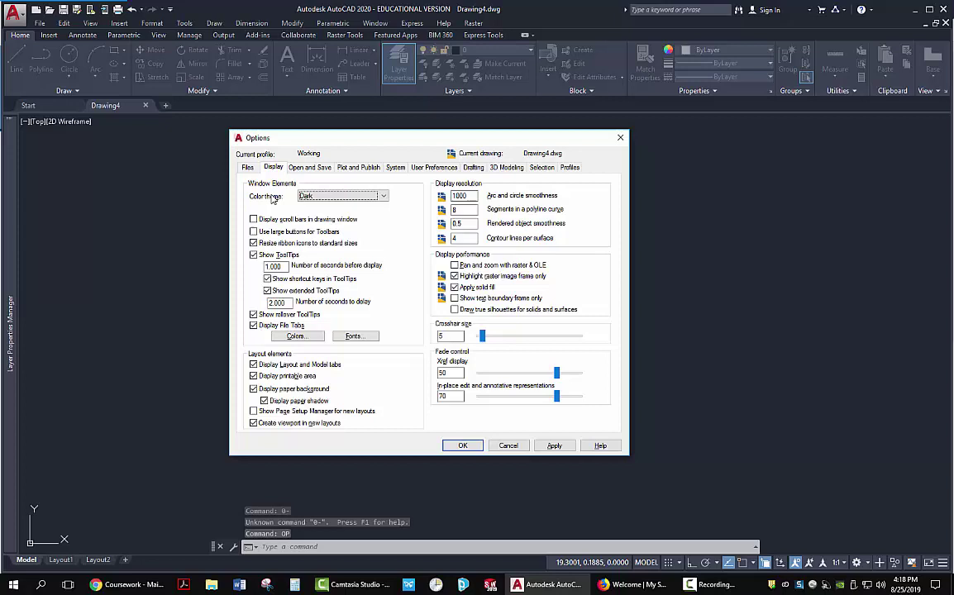
pyautogui.click(365, 199)
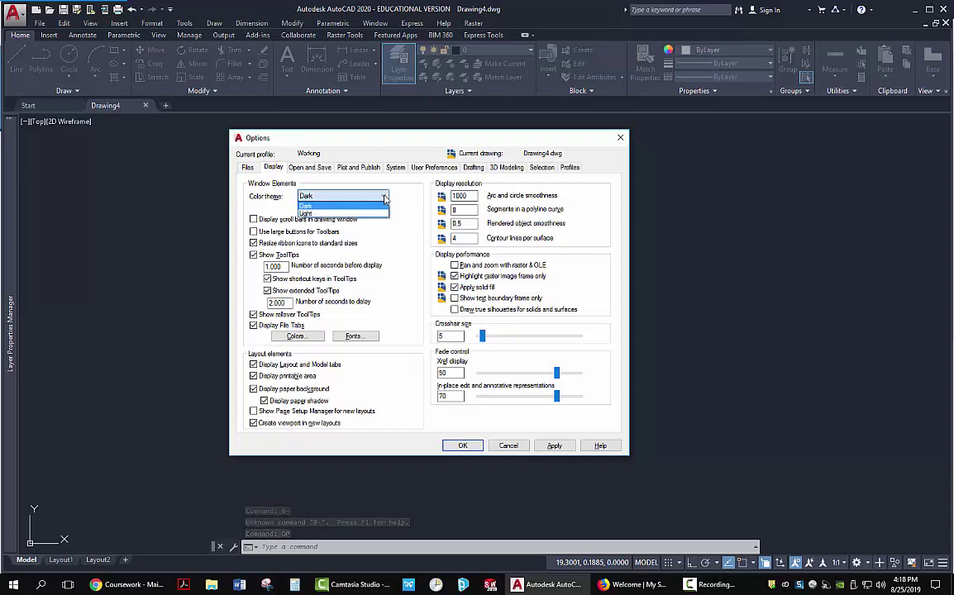
pyautogui.click(327, 214)
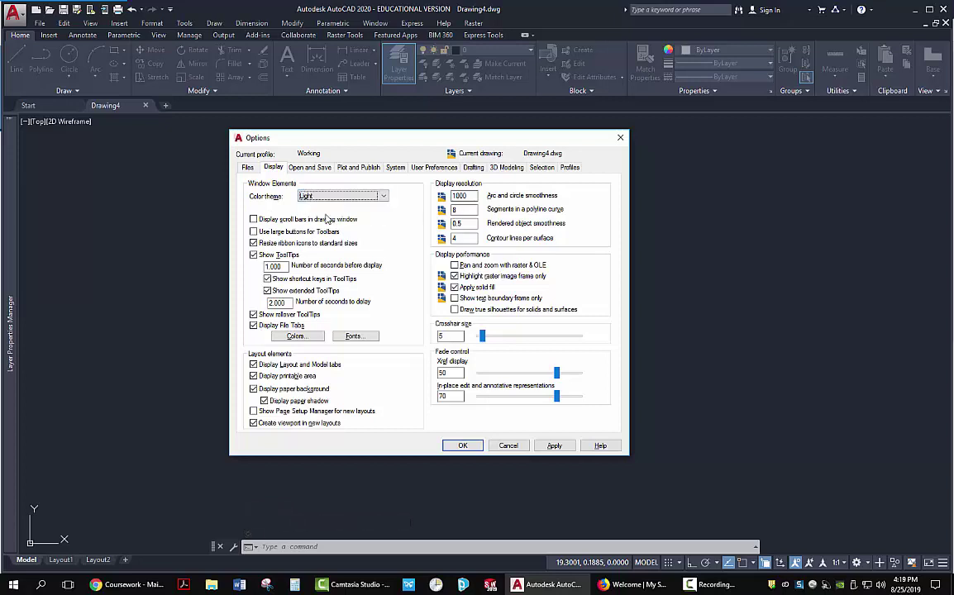
# - Make the 2D model space uniform background White, apply it and close Options
pyautogui.click(296, 336)
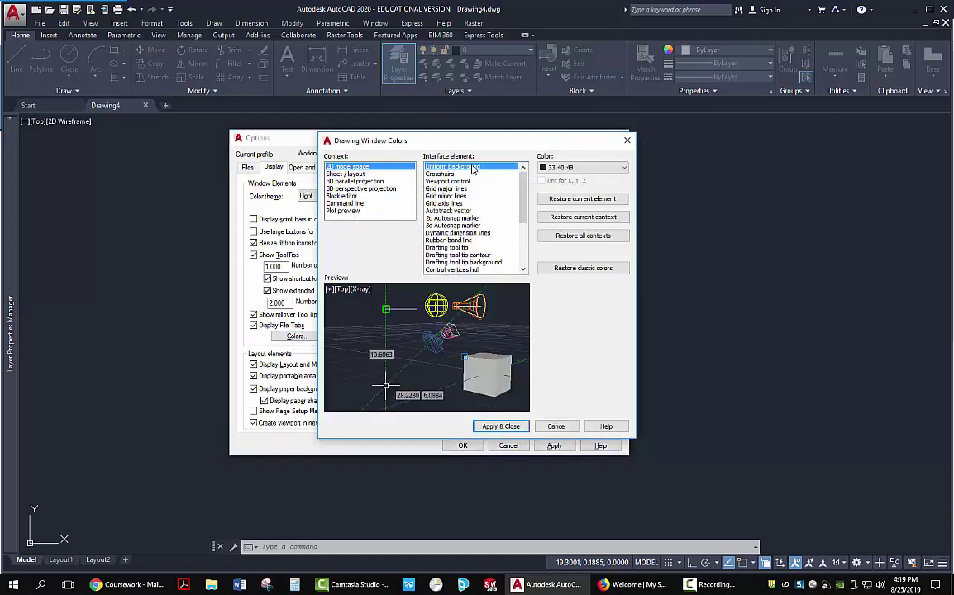
pyautogui.click(626, 168)
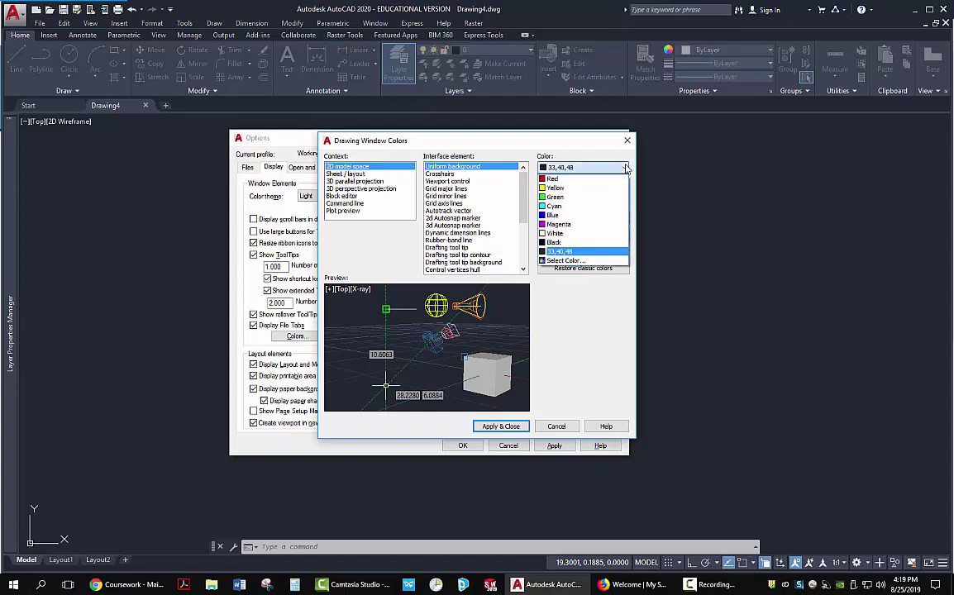
pyautogui.click(553, 236)
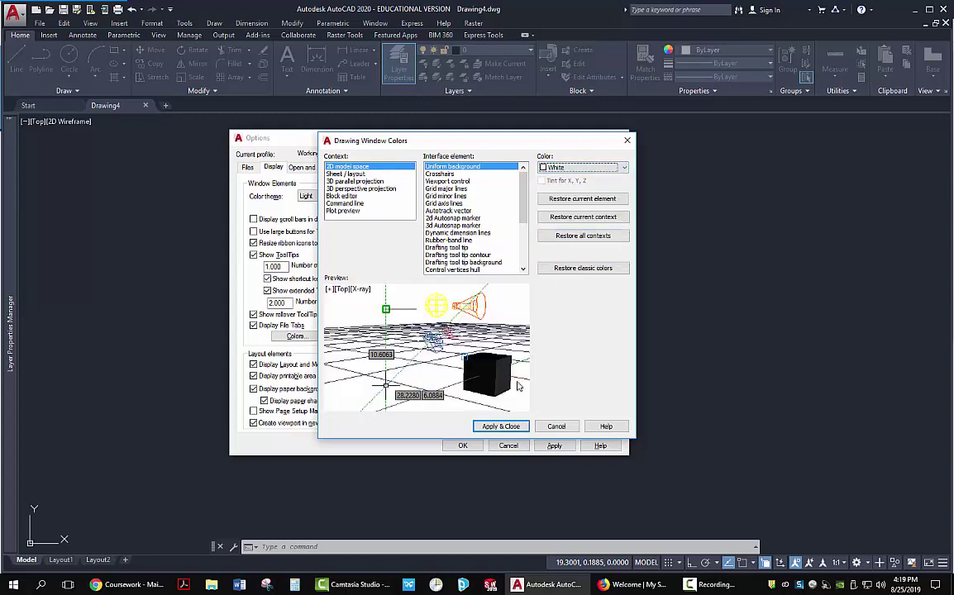
pyautogui.click(499, 426)
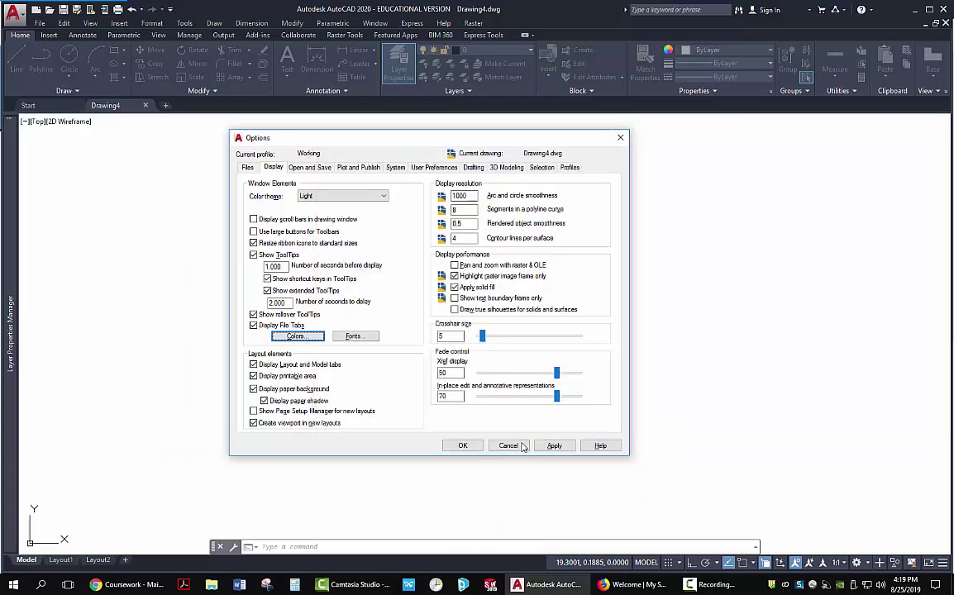
pyautogui.click(462, 445)
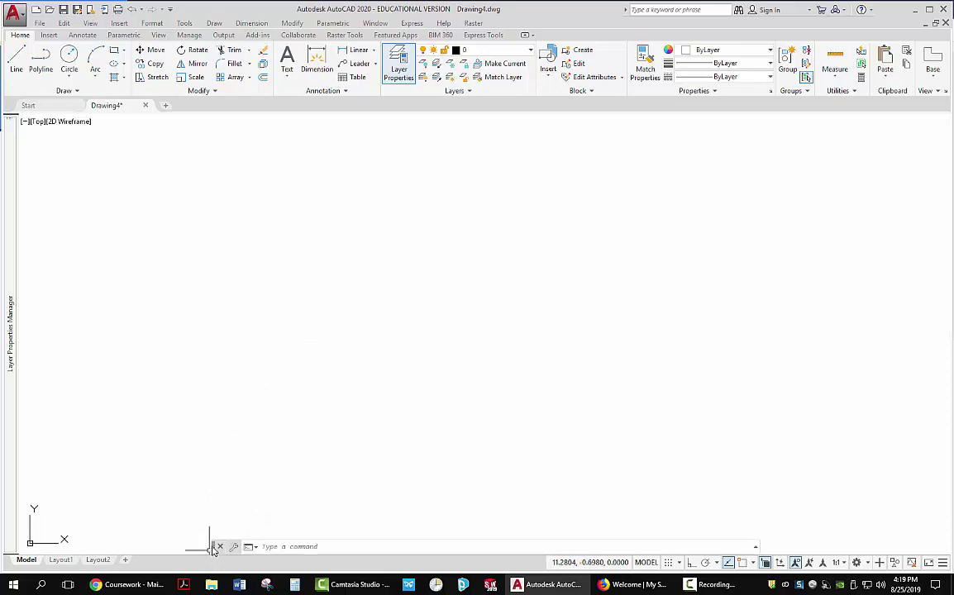
# - Float the command line mid-screen, dock it back at the bottom, and show command history lines
pyautogui.moveTo(212, 550); pyautogui.dragTo(236, 282)
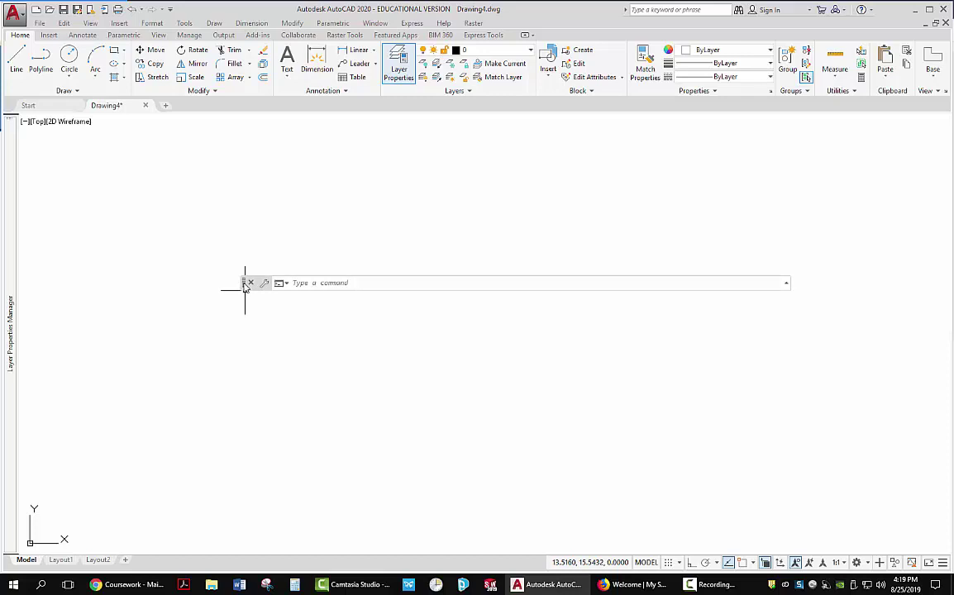
pyautogui.click(244, 286)
pyautogui.moveTo(245, 287); pyautogui.dragTo(225, 545)
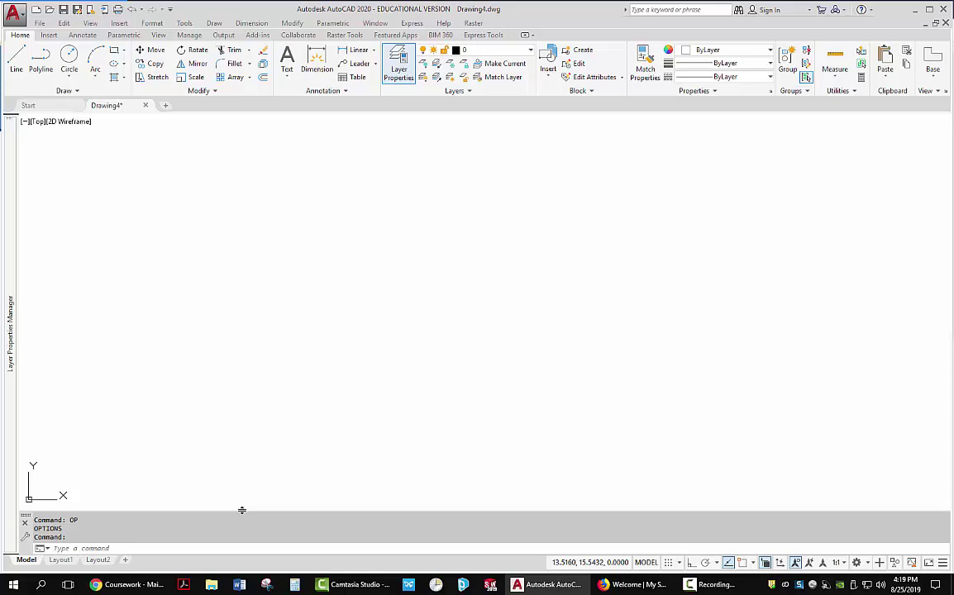
pyautogui.moveTo(241, 510)
pyautogui.mouseDown()
pyautogui.moveTo(244, 423)
pyautogui.moveTo(238, 528)
pyautogui.moveTo(241, 509)
pyautogui.mouseUp()
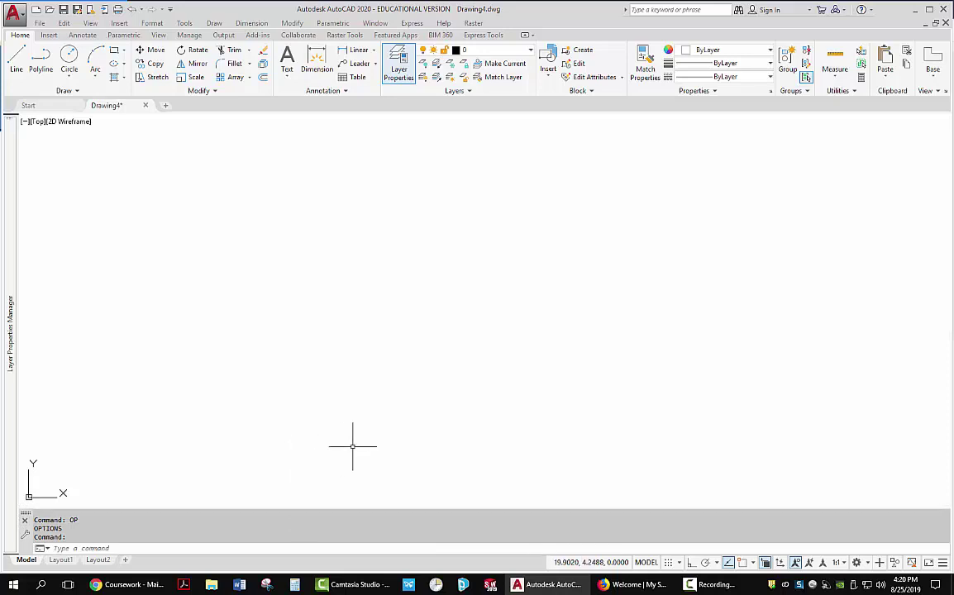
pyautogui.write('l')
pyautogui.press('Return')
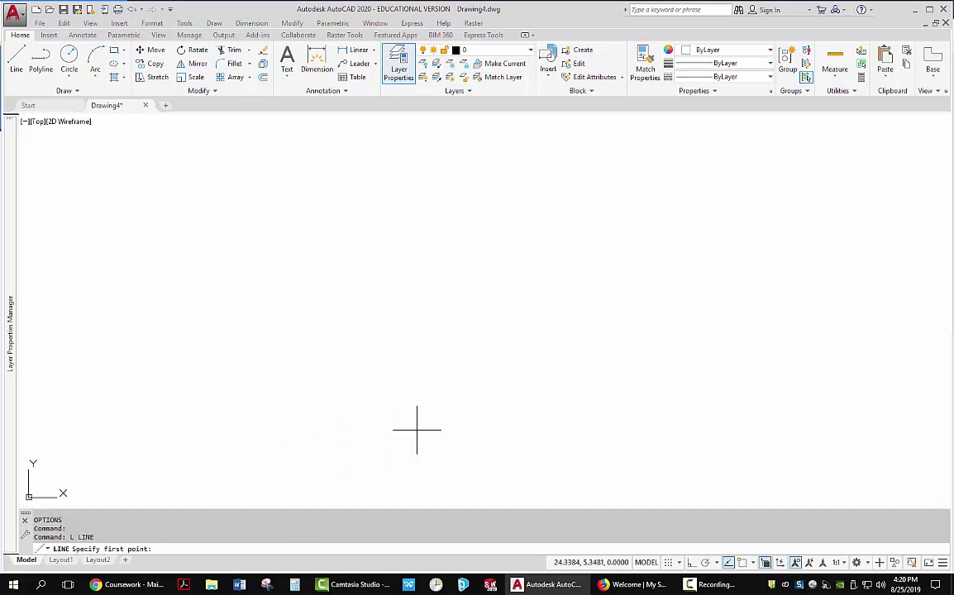
pyautogui.click(329, 366)
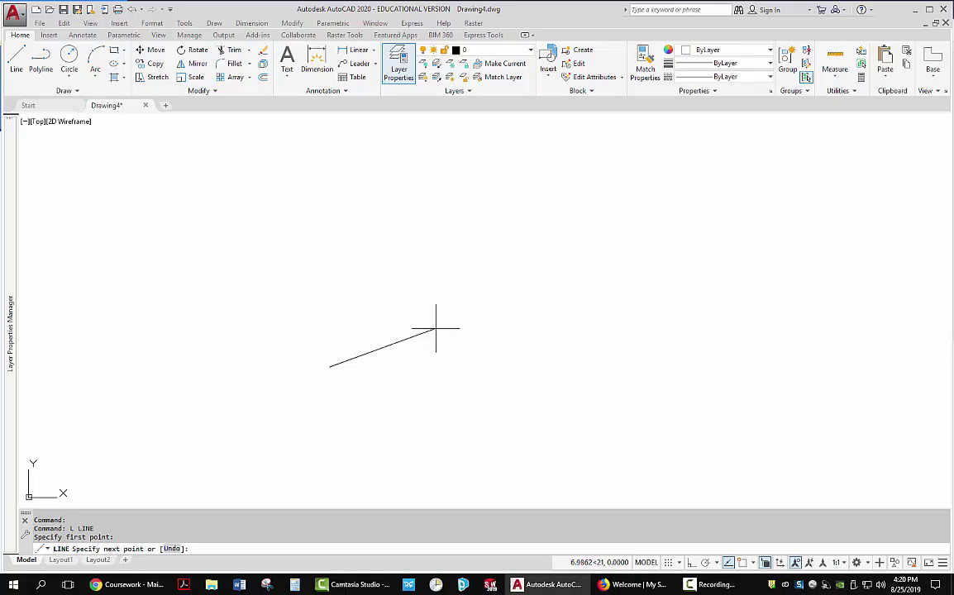
pyautogui.press('Escape')
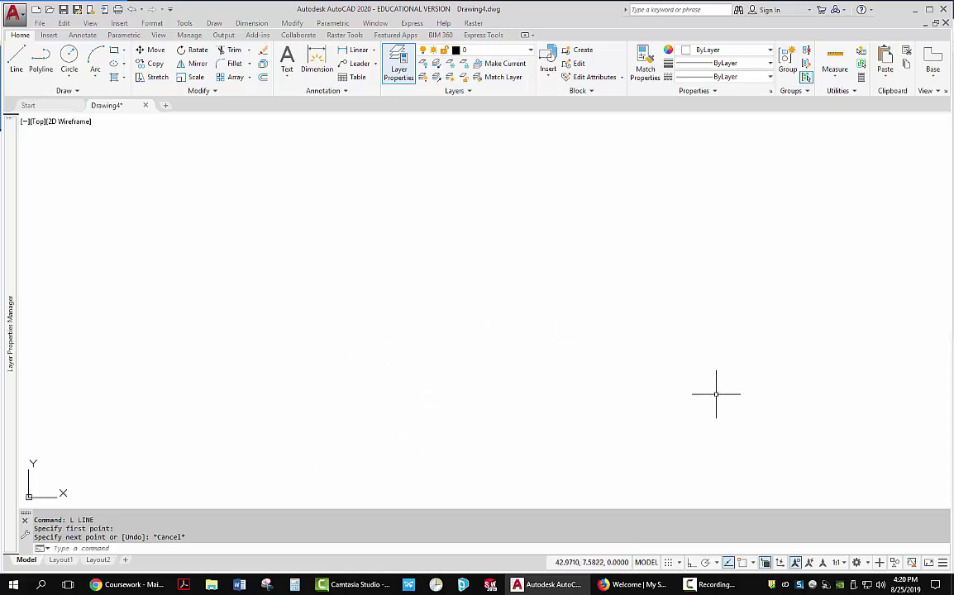
pyautogui.press('Return')
pyautogui.press('Escape')
pyautogui.press('Escape')
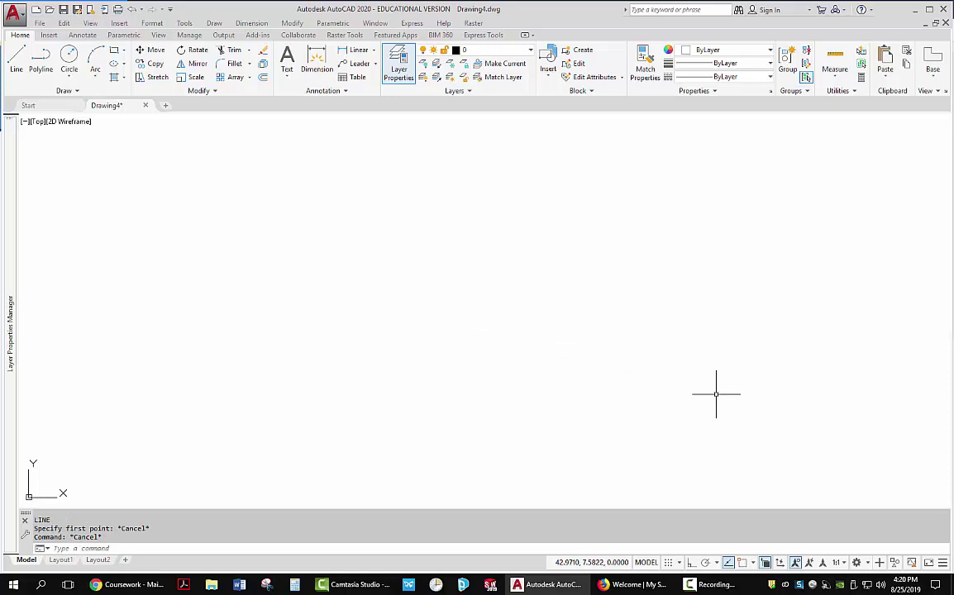
pyautogui.write('L')
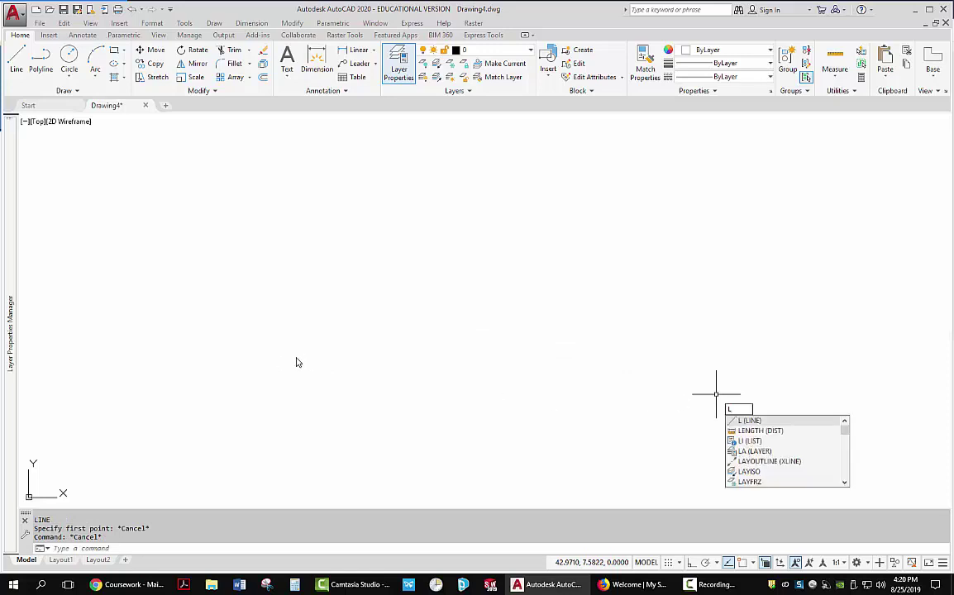
pyautogui.click(376, 368)
pyautogui.press('Escape')
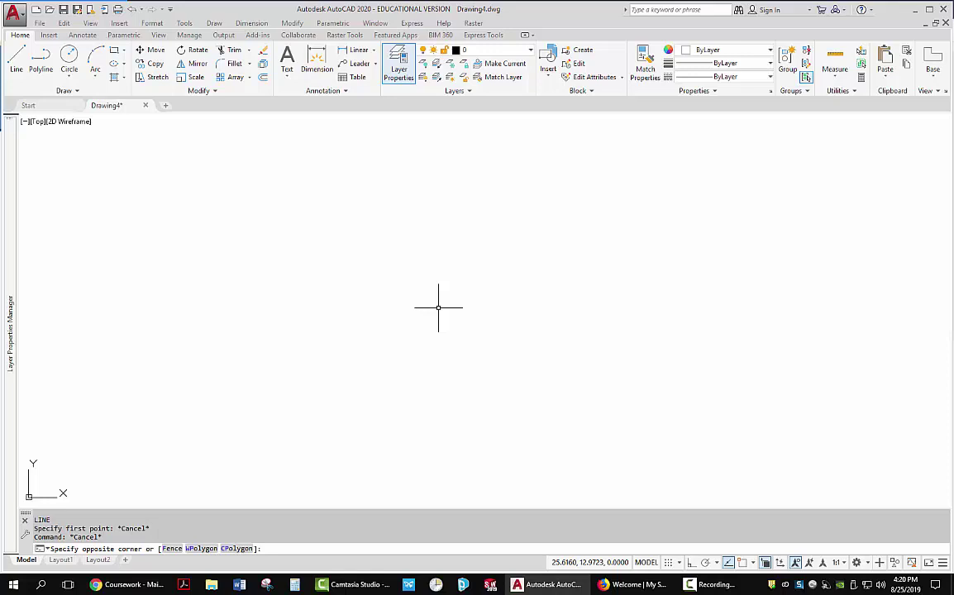
pyautogui.write('L')
pyautogui.press('Return')
pyautogui.click(329, 369)
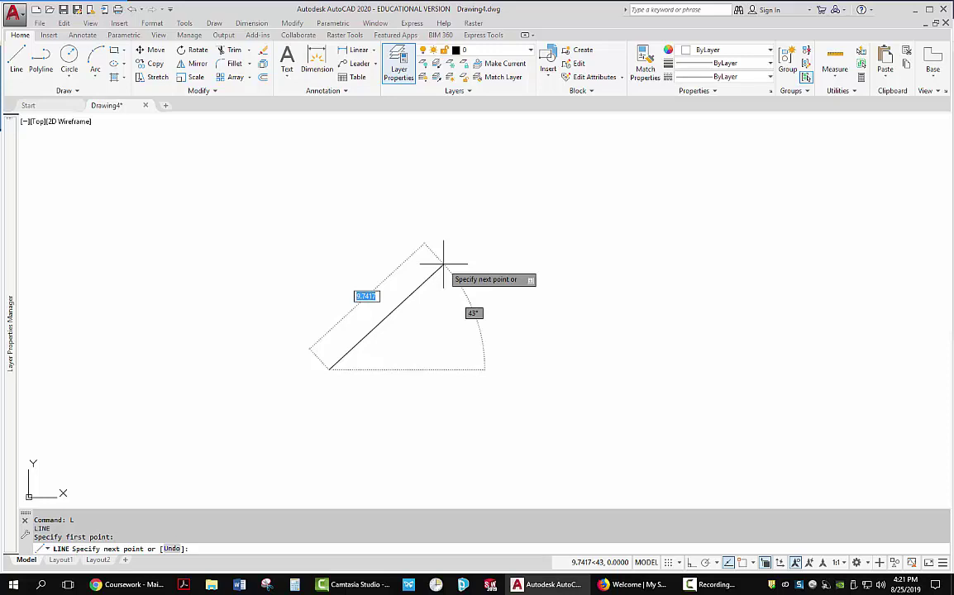
pyautogui.press('Escape')
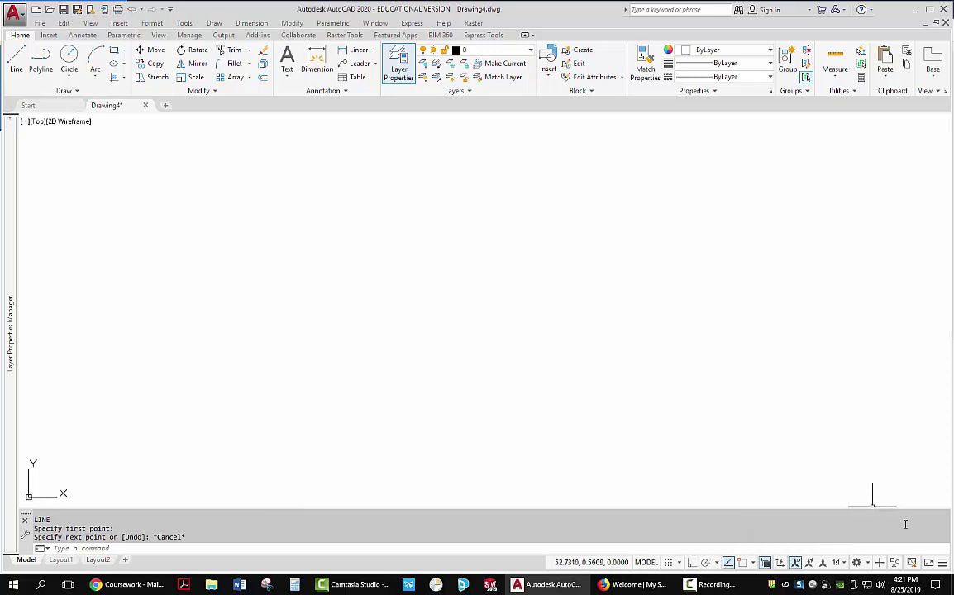
# - Add Dynamic Input to the status bar toggles through the Customization menu
pyautogui.click(943, 563)
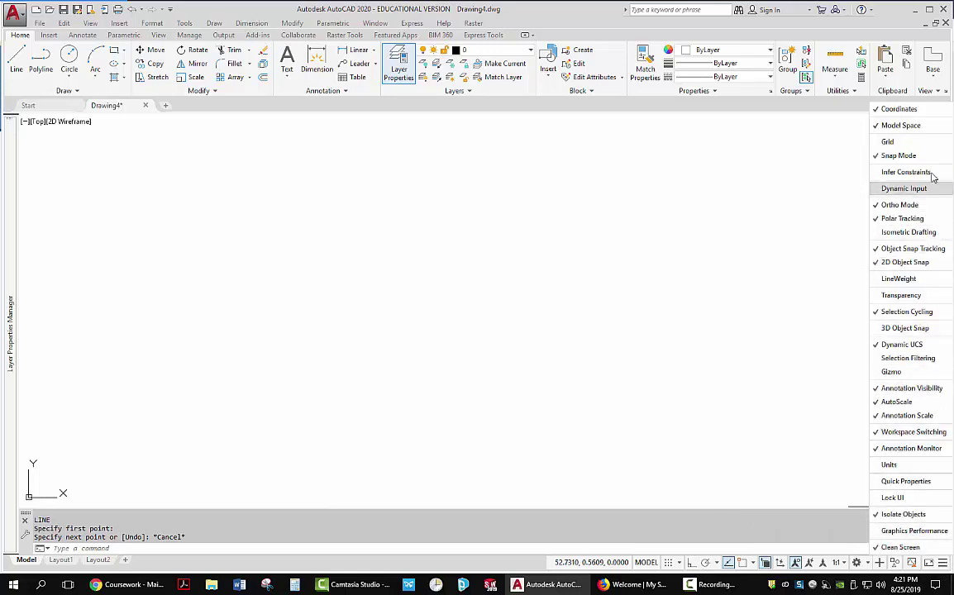
pyautogui.click(876, 191)
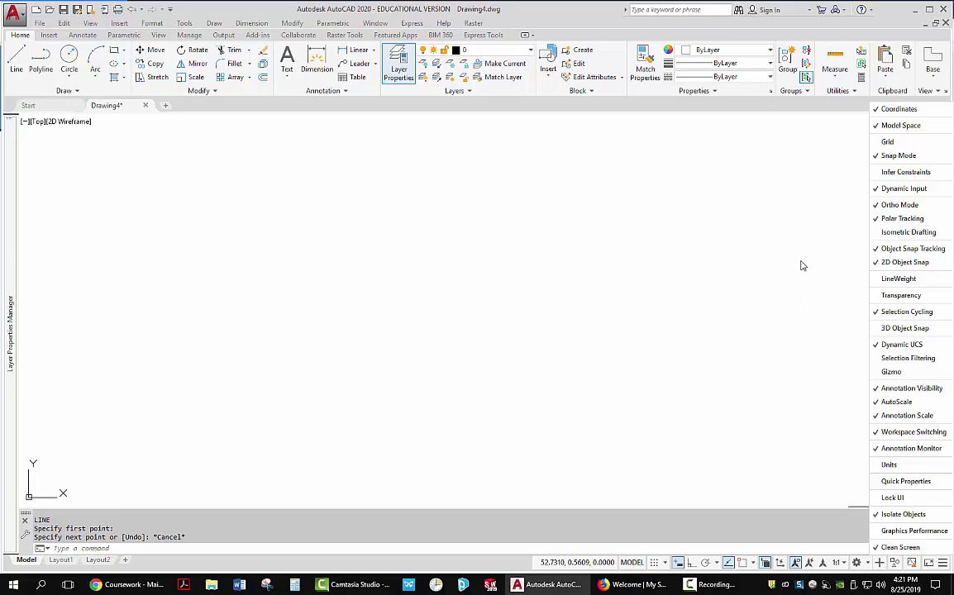
pyautogui.click(506, 346)
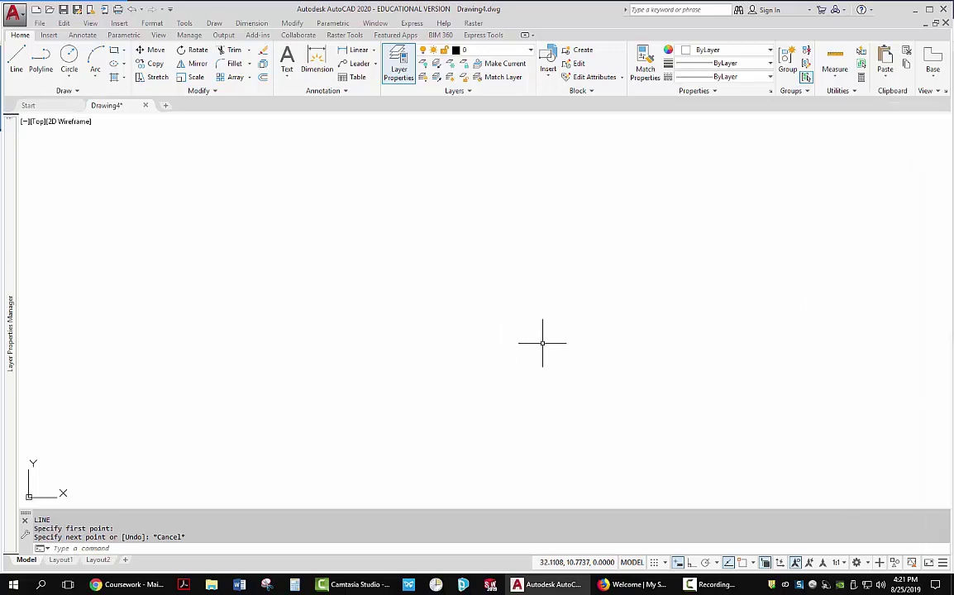
# - Start a line with L, place one point and cancel it, then expand the Draw panel
pyautogui.press('Escape')
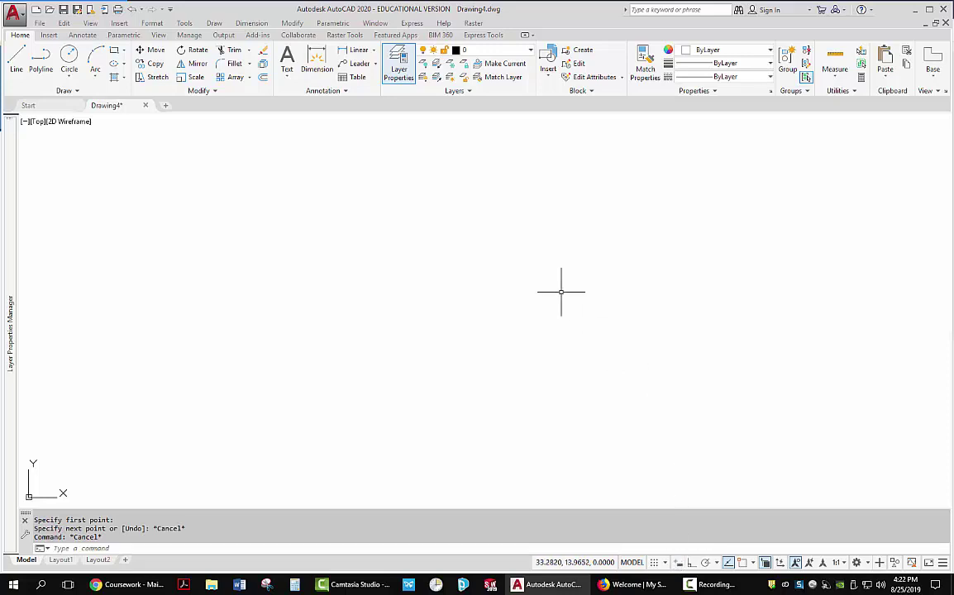
pyautogui.write('l')
pyautogui.press('Return')
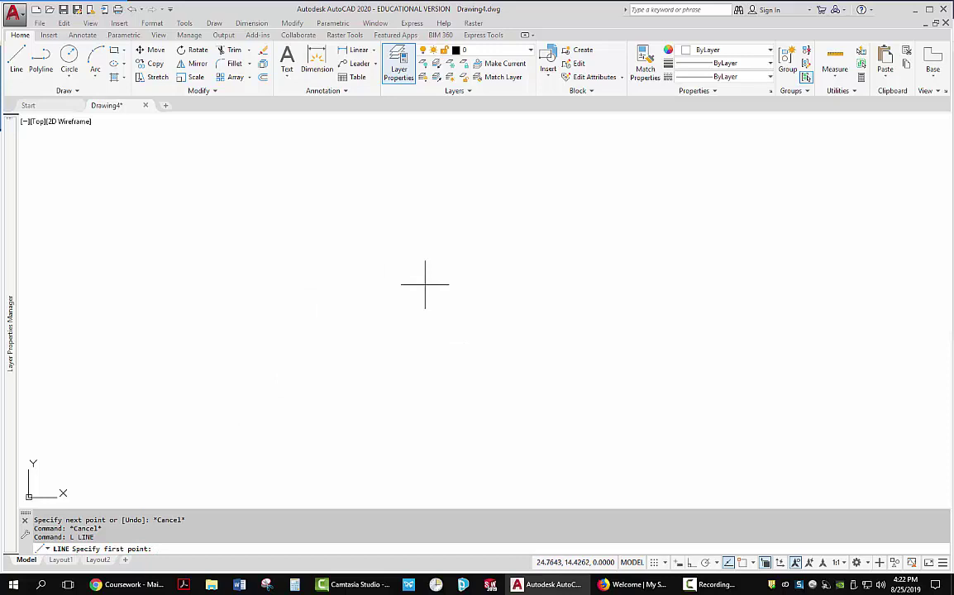
pyautogui.click(336, 333)
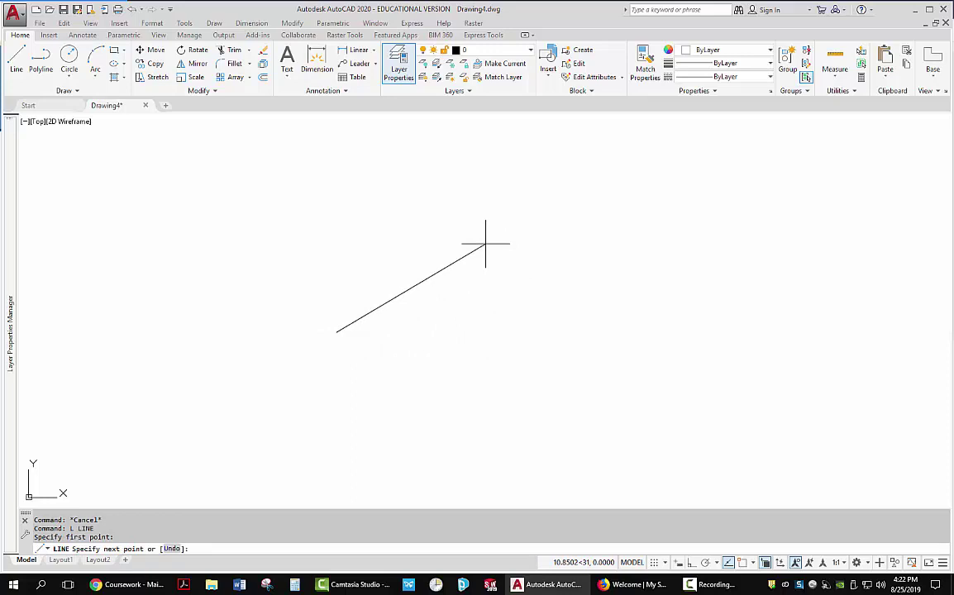
pyautogui.press('Escape')
pyautogui.press('Escape')
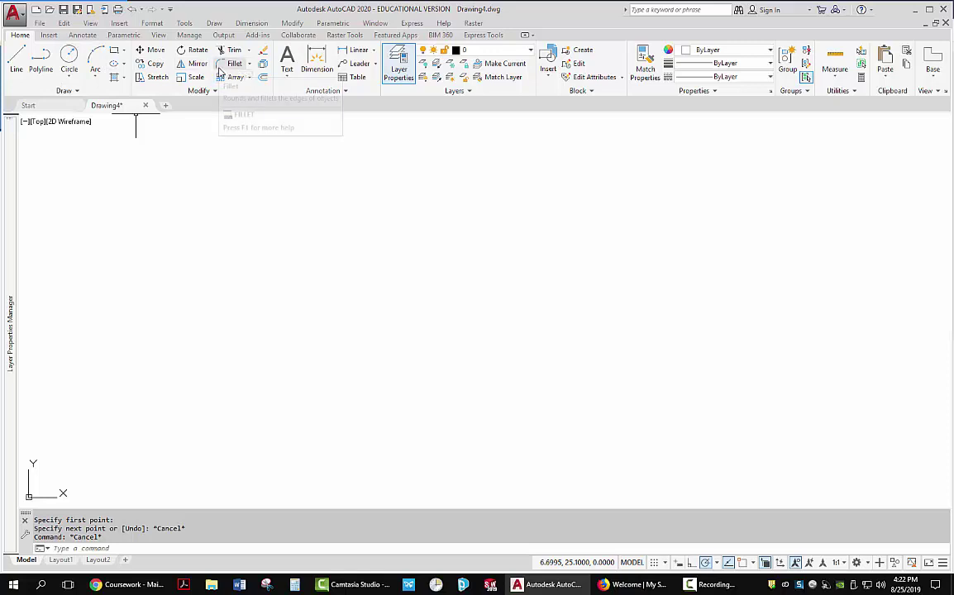
pyautogui.click(77, 92)
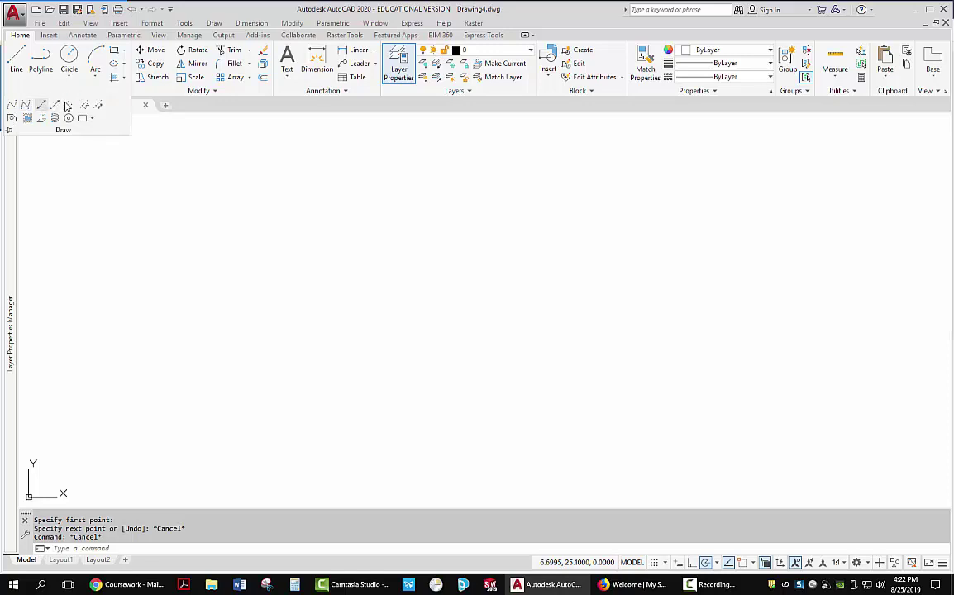
pyautogui.click(177, 130)
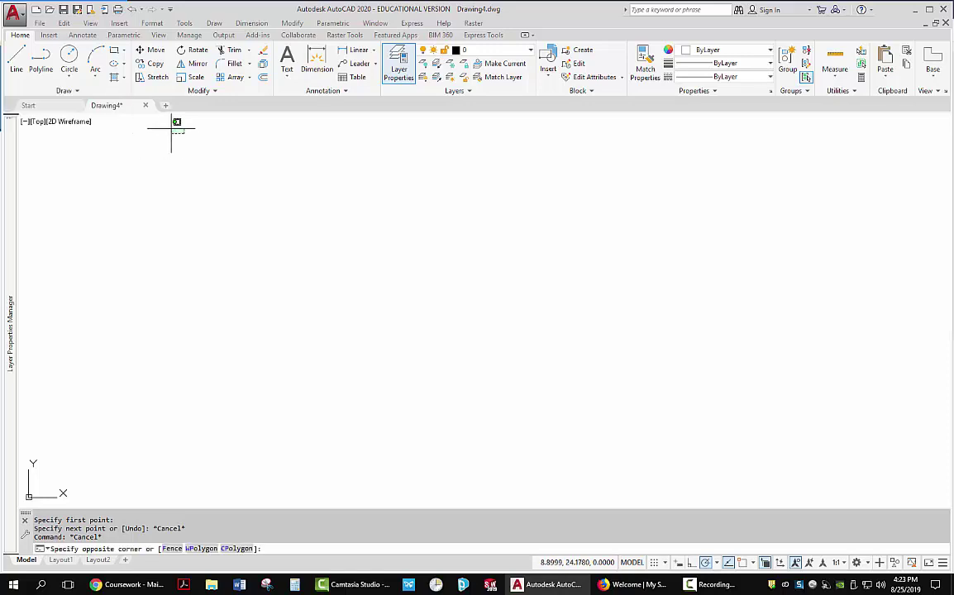
pyautogui.press('Escape')
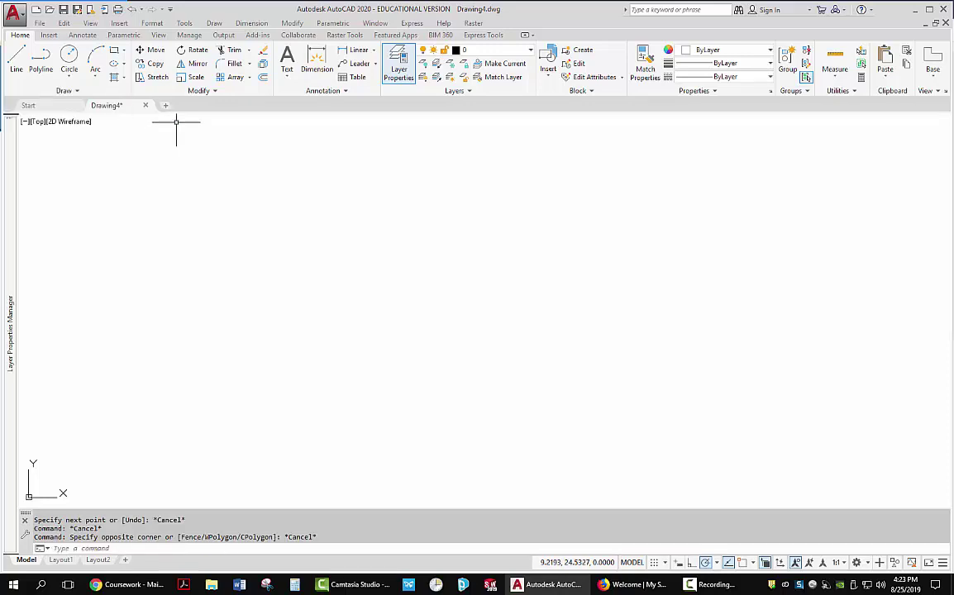
# - Draw an open zigzag chain of four connected line segments across the canvas with Line
pyautogui.click(16, 62)
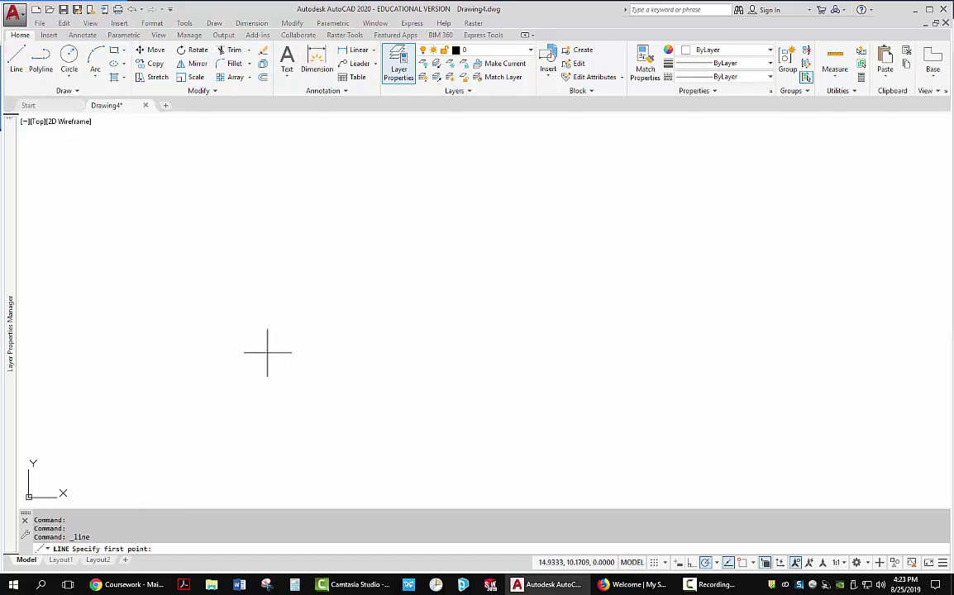
pyautogui.click(17, 59)
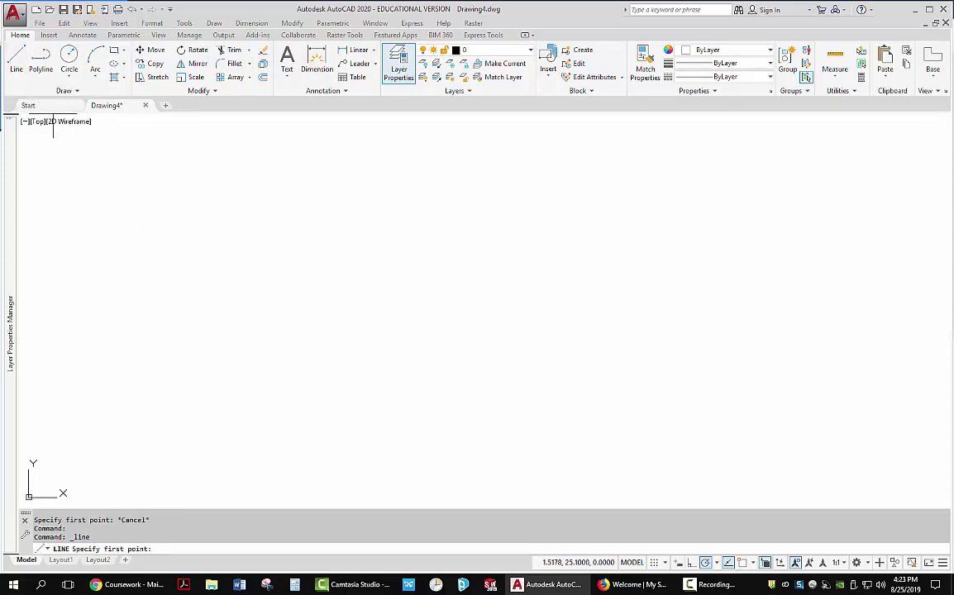
pyautogui.click(256, 348)
pyautogui.click(438, 217)
pyautogui.click(693, 242)
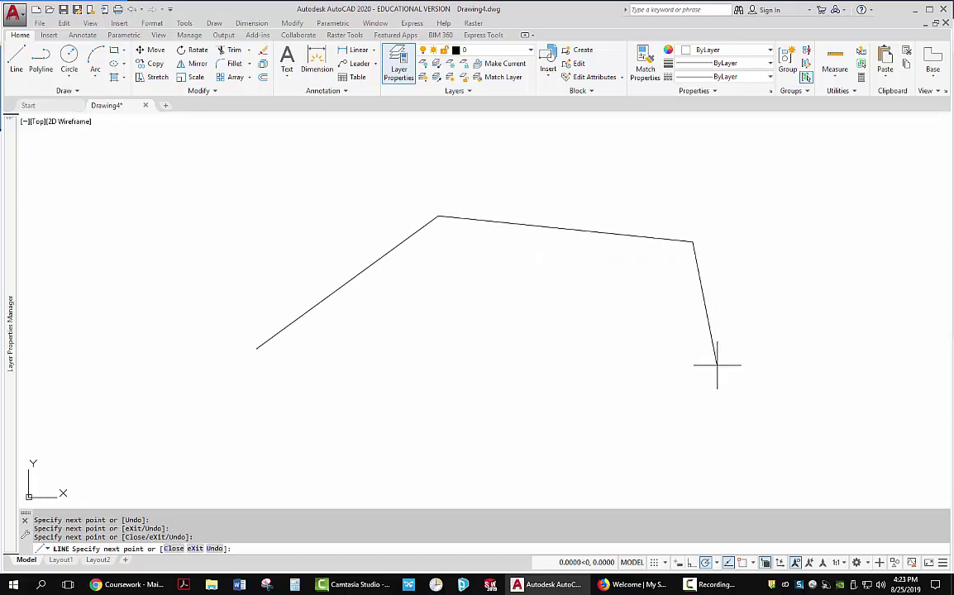
pyautogui.click(717, 364)
pyautogui.press('Escape')
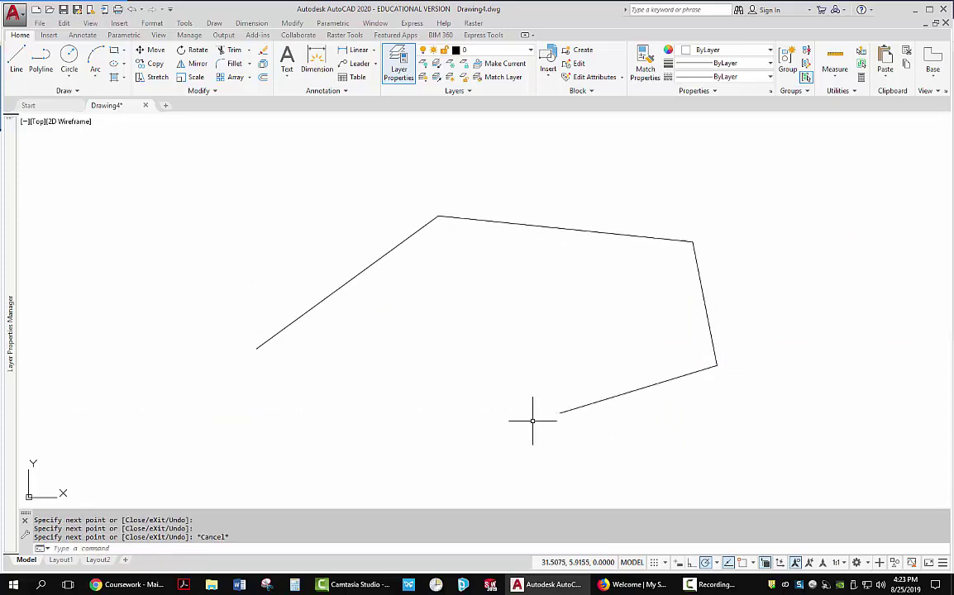
pyautogui.click(86, 548)
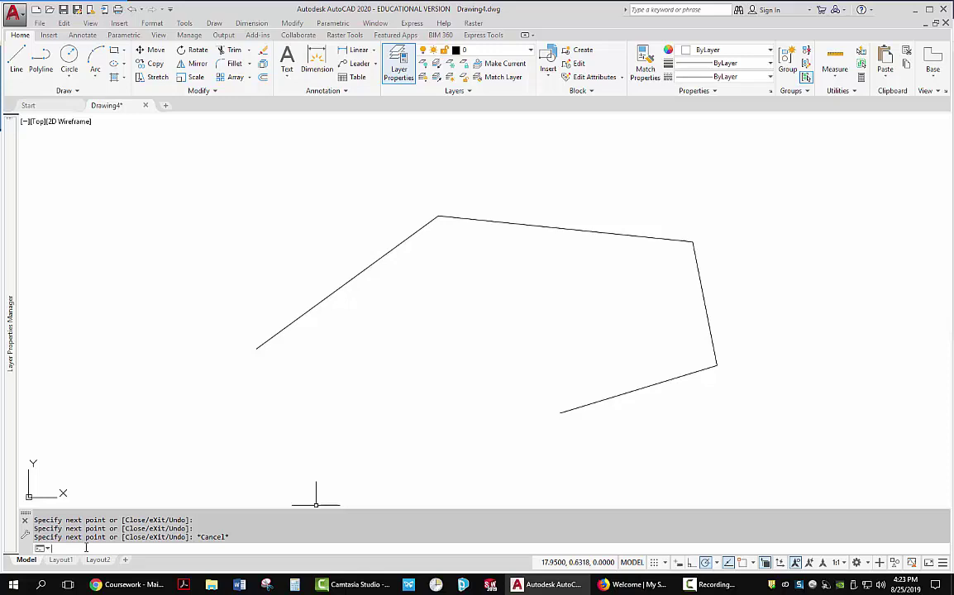
# - Draw a second line chain with L inside the lower-left part of the first shape
pyautogui.write('L')
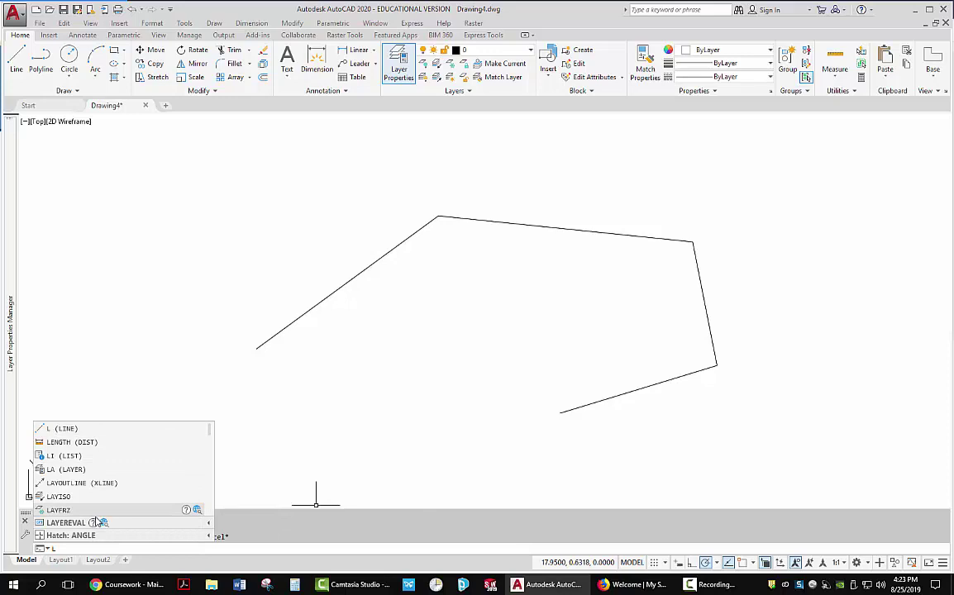
pyautogui.press('Return')
pyautogui.click(406, 401)
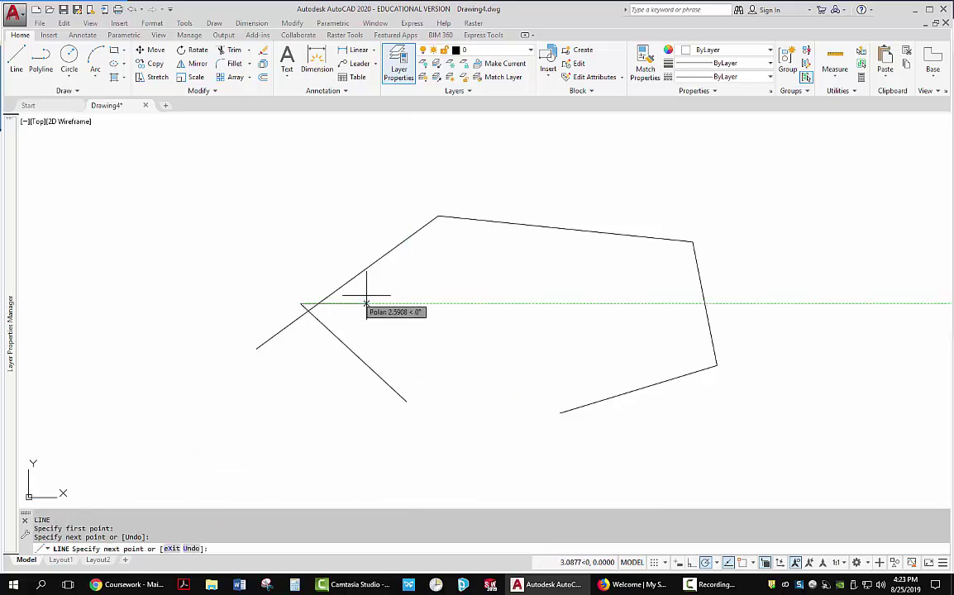
pyautogui.click(477, 287)
pyautogui.click(507, 360)
pyautogui.click(479, 376)
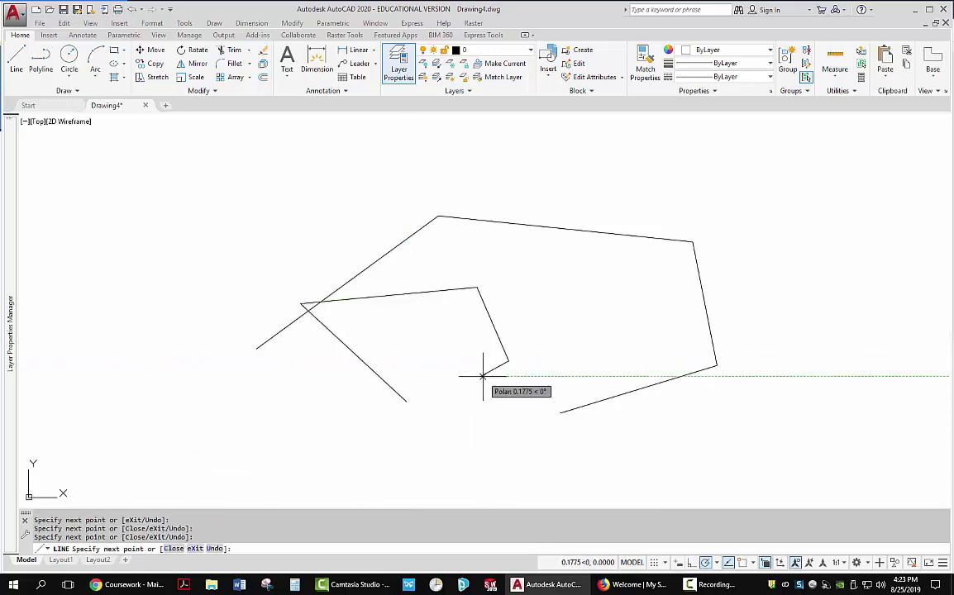
pyautogui.press('Escape')
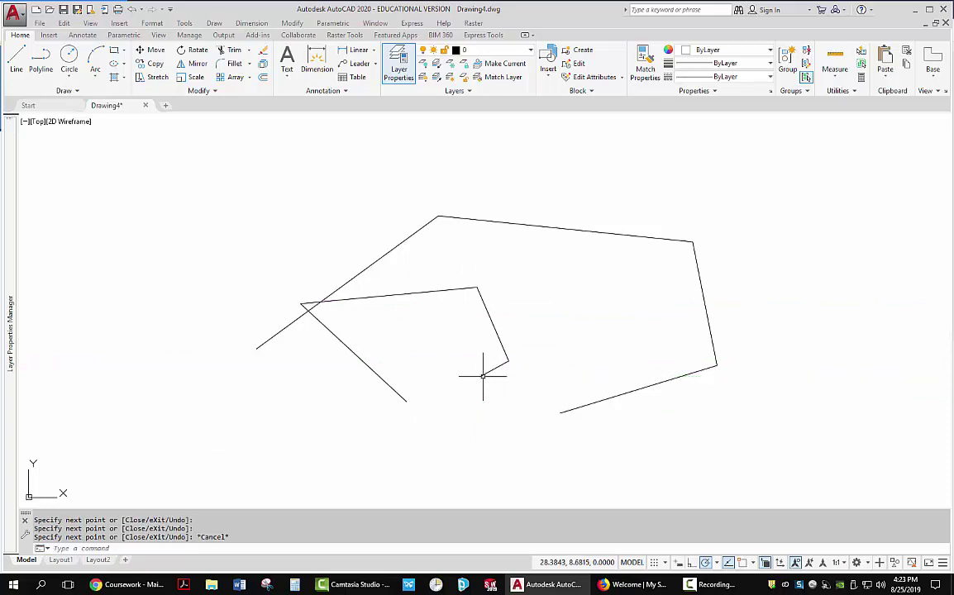
# - Select the left diagonal, right side and bottom lines, deselecting the top line
pyautogui.click(405, 238)
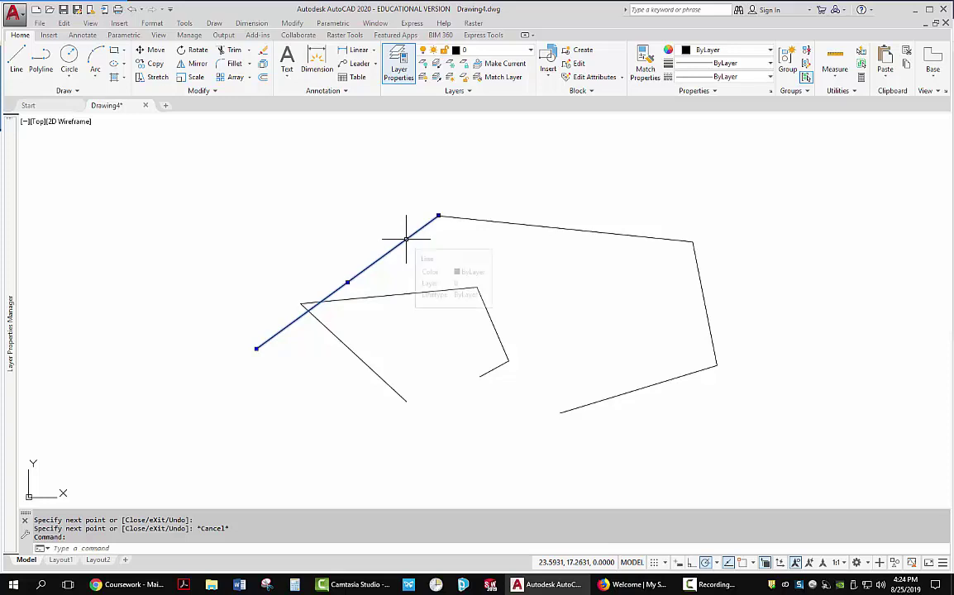
pyautogui.click(473, 216)
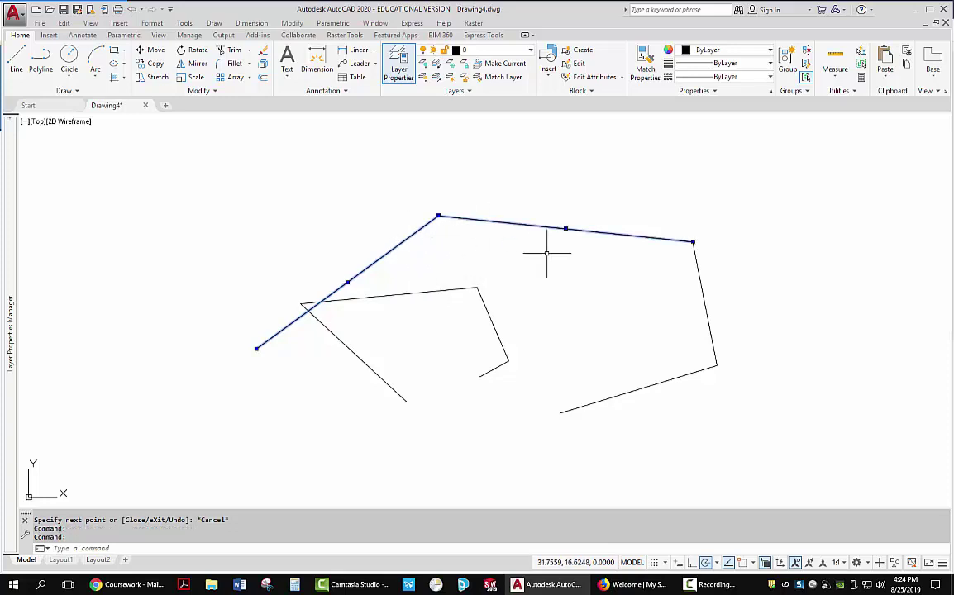
pyautogui.click(699, 275)
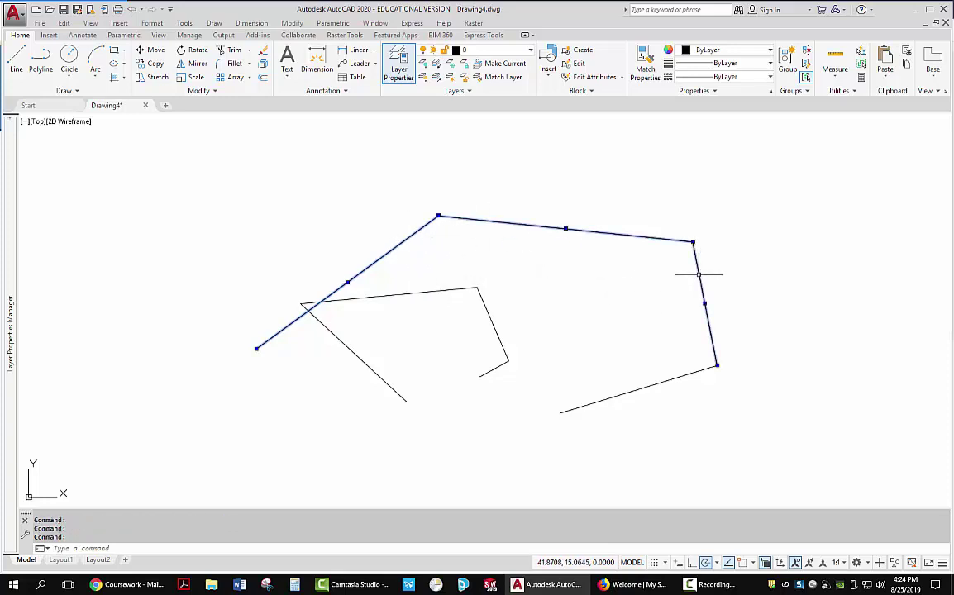
pyautogui.click(668, 380)
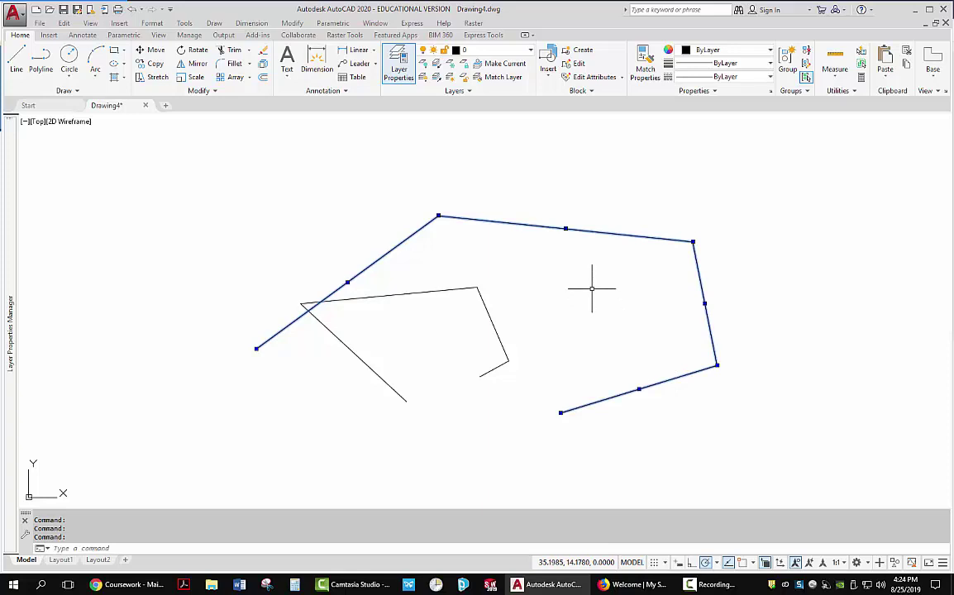
pyautogui.keyDown('shift'); pyautogui.click(530, 224); pyautogui.keyUp('shift')
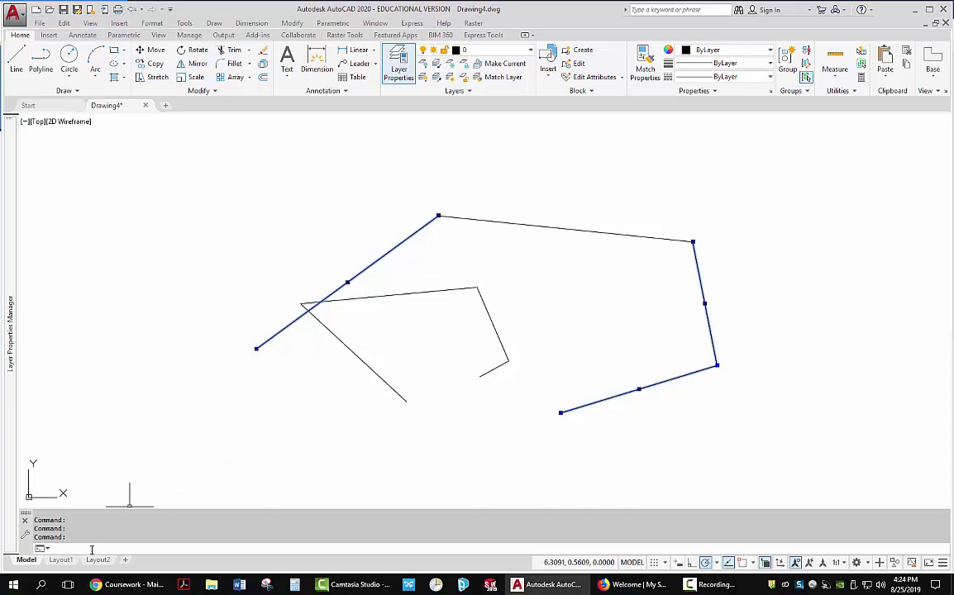
# - Copy the three selected lines to three locations, then undo the copy with U
pyautogui.write('p')
pyautogui.press('Return')
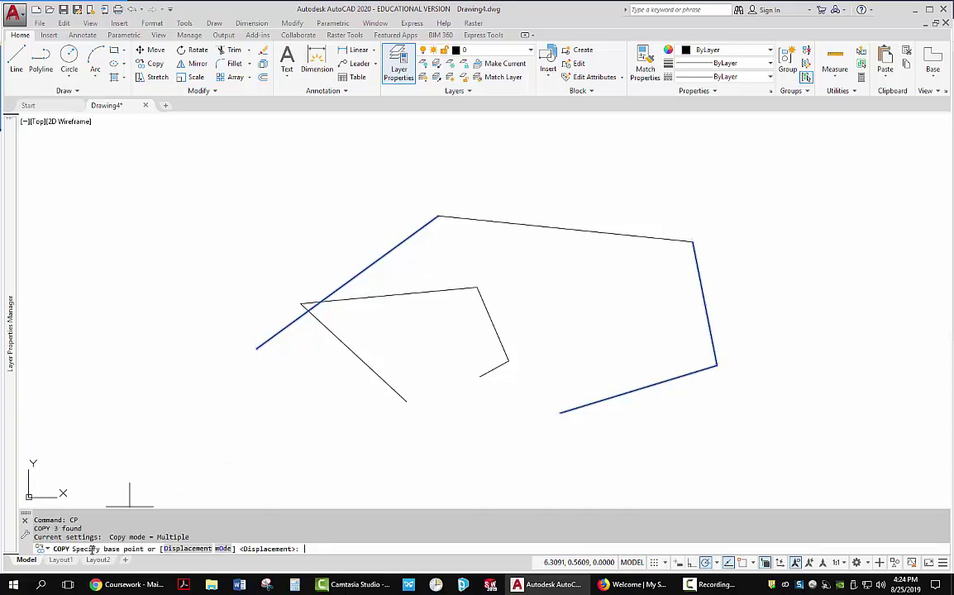
pyautogui.click(291, 436)
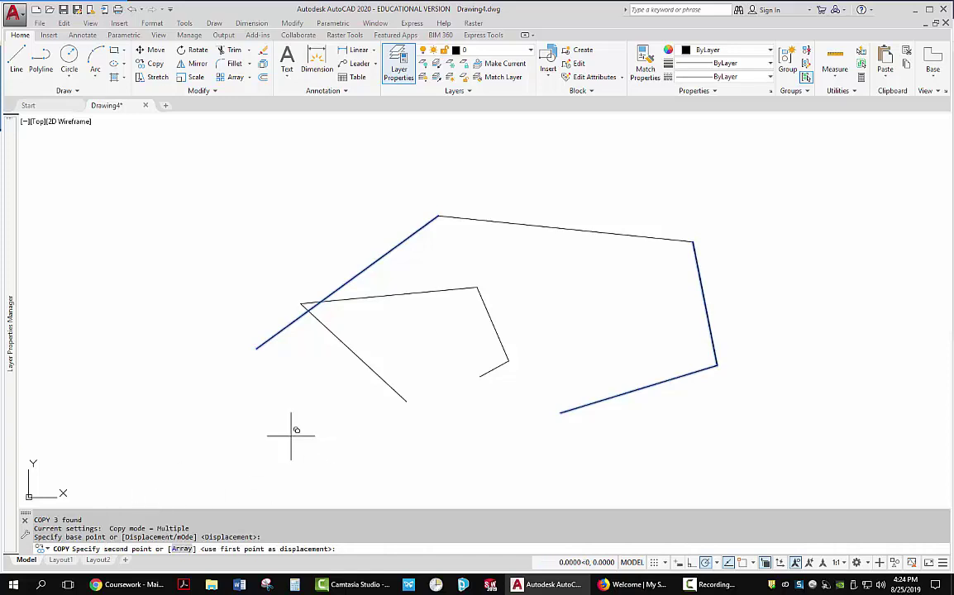
pyautogui.click(538, 349)
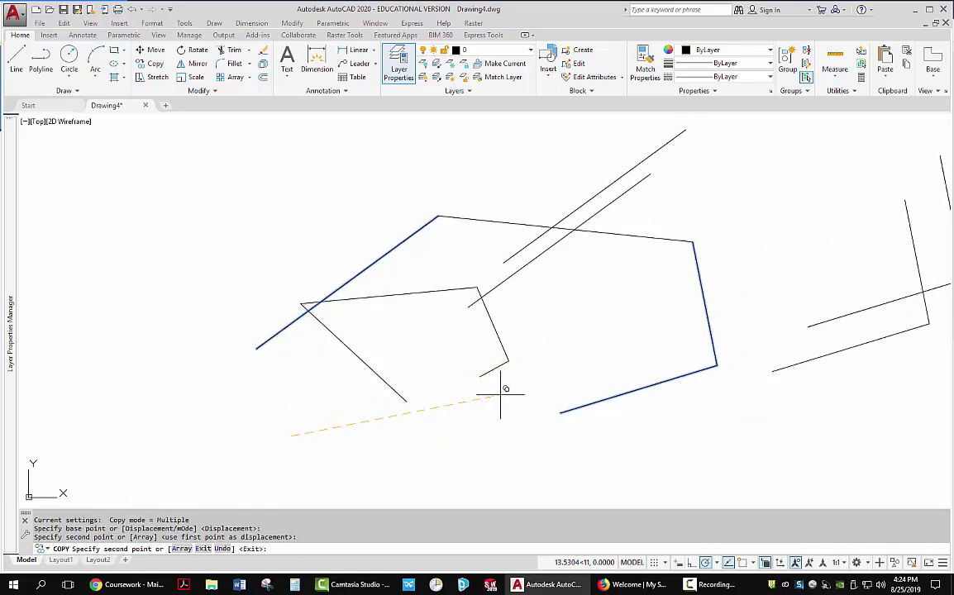
pyautogui.click(515, 469)
pyautogui.click(149, 327)
pyautogui.press('Escape')
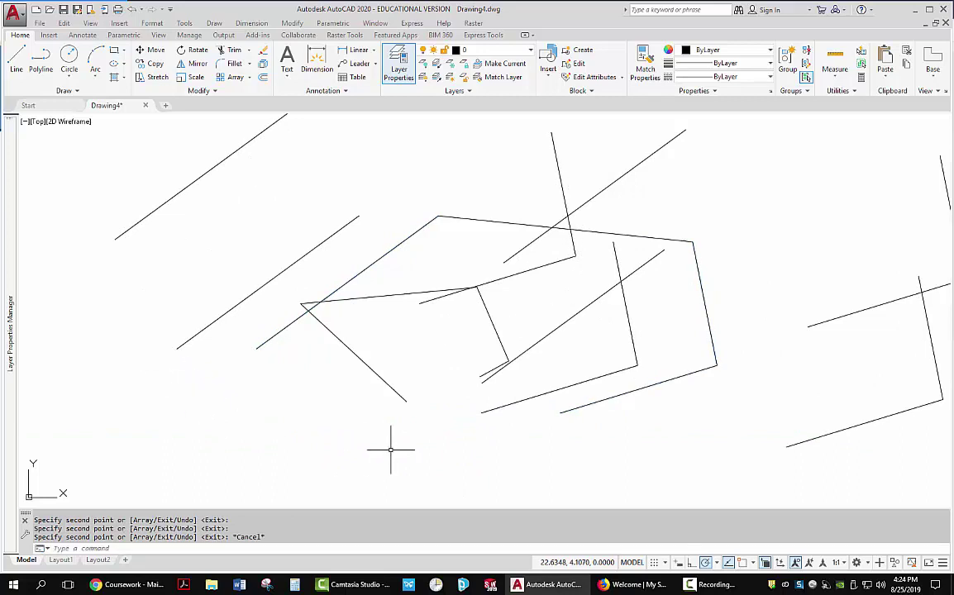
pyautogui.write('u')
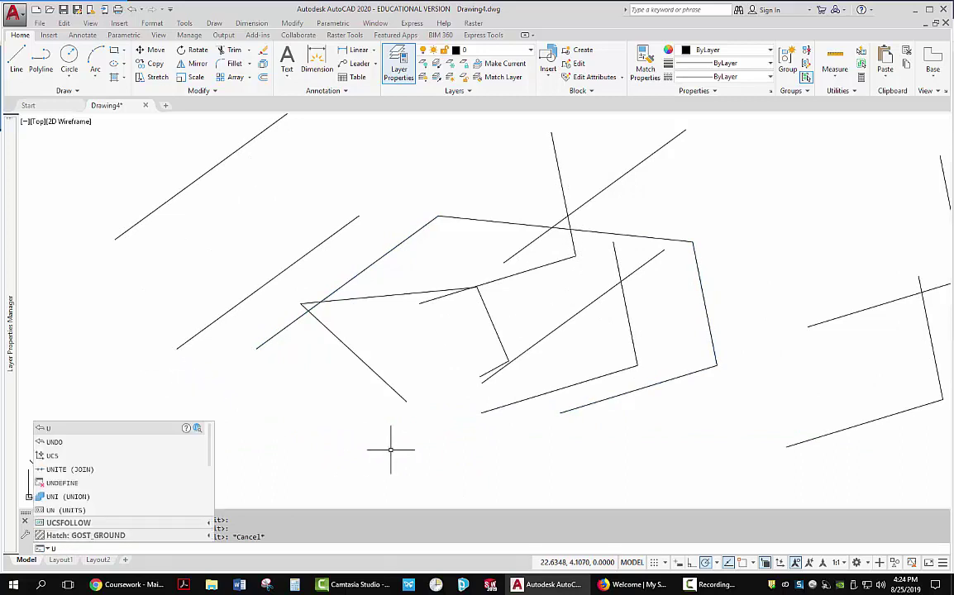
pyautogui.press('Return')
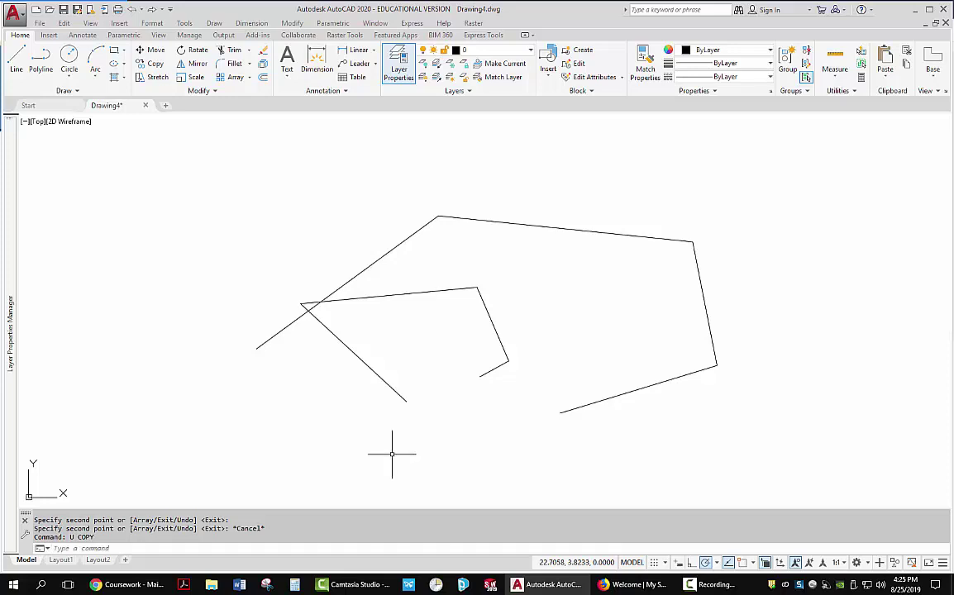
pyautogui.click(131, 165)
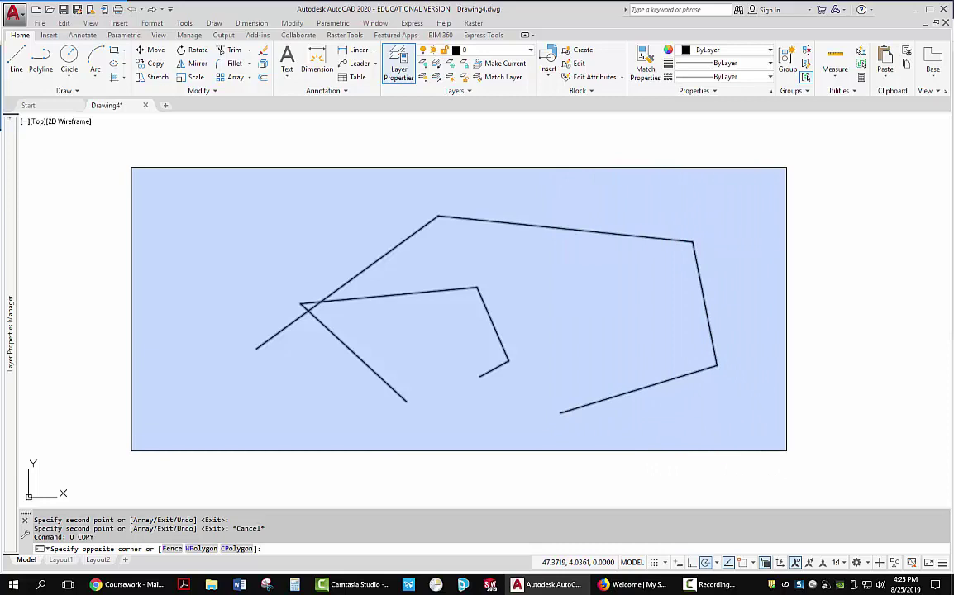
pyautogui.press('Escape')
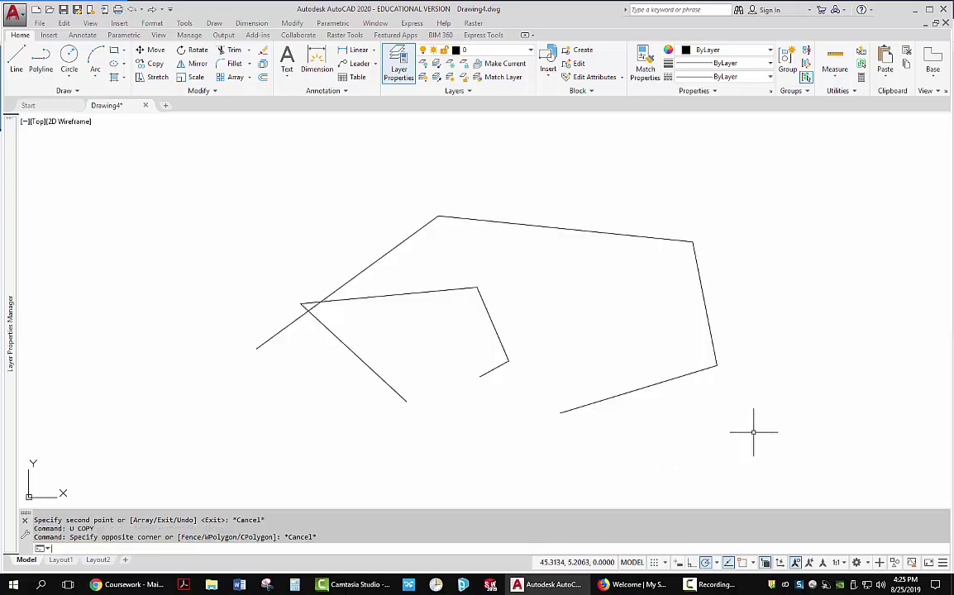
# - Undo the inner line chain, then select the four outer lines and start moving them
pyautogui.write('u')
pyautogui.press('Return')
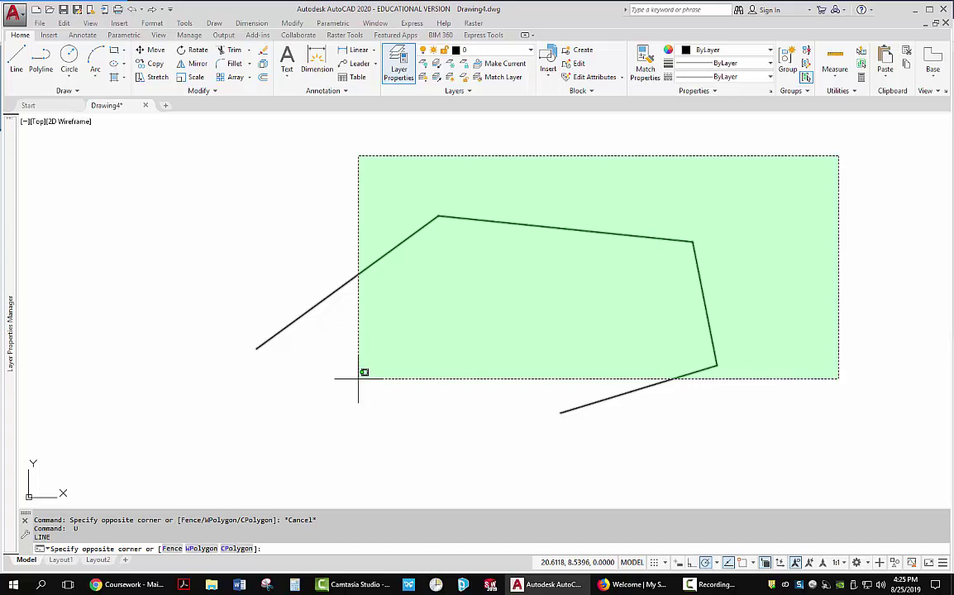
pyautogui.click(358, 378)
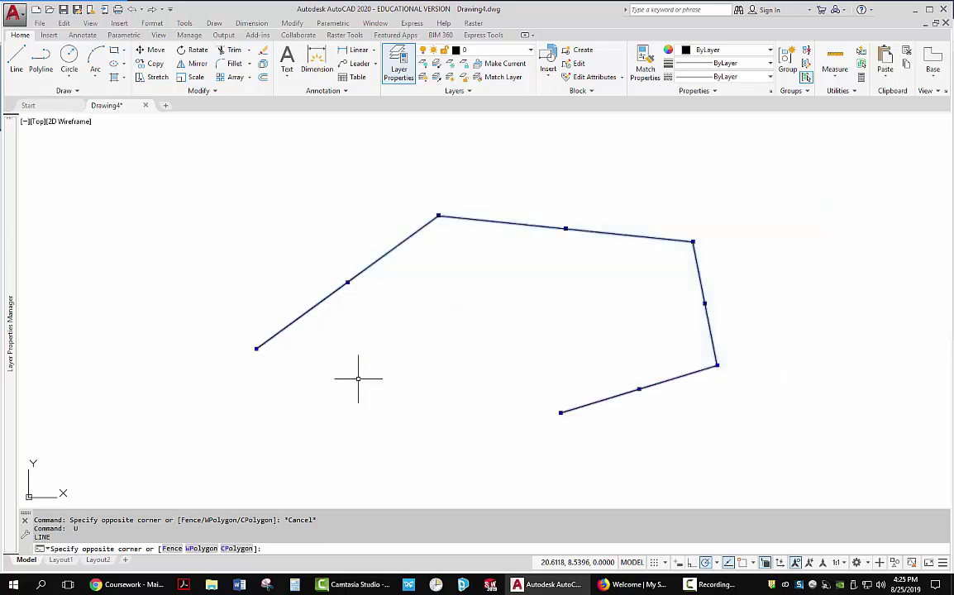
pyautogui.write('m')
pyautogui.press('Return')
pyautogui.click(479, 347)
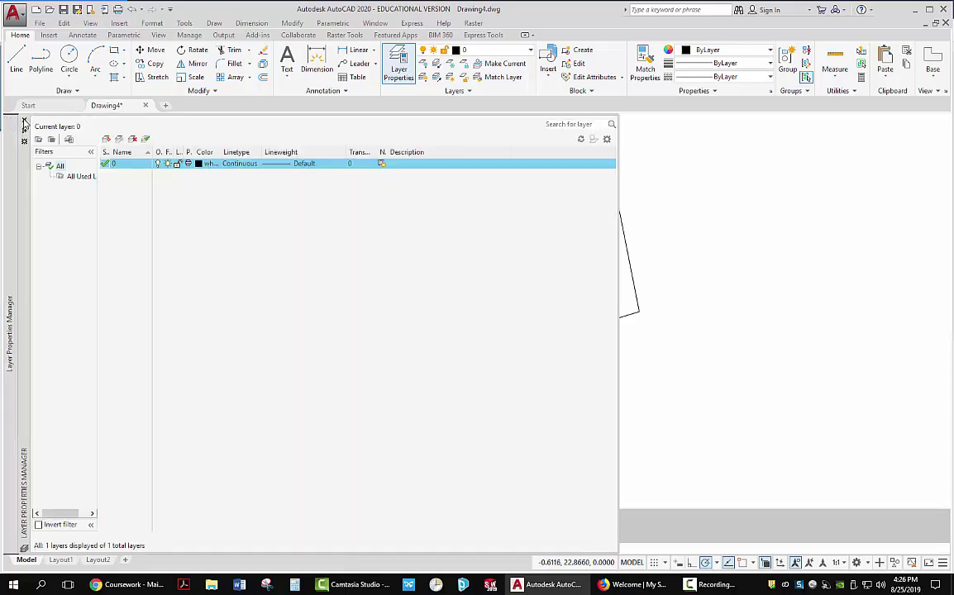
# - Close the Layer Properties palette, then reopen it from the ribbon in its collapsed docked form
pyautogui.click(25, 121)
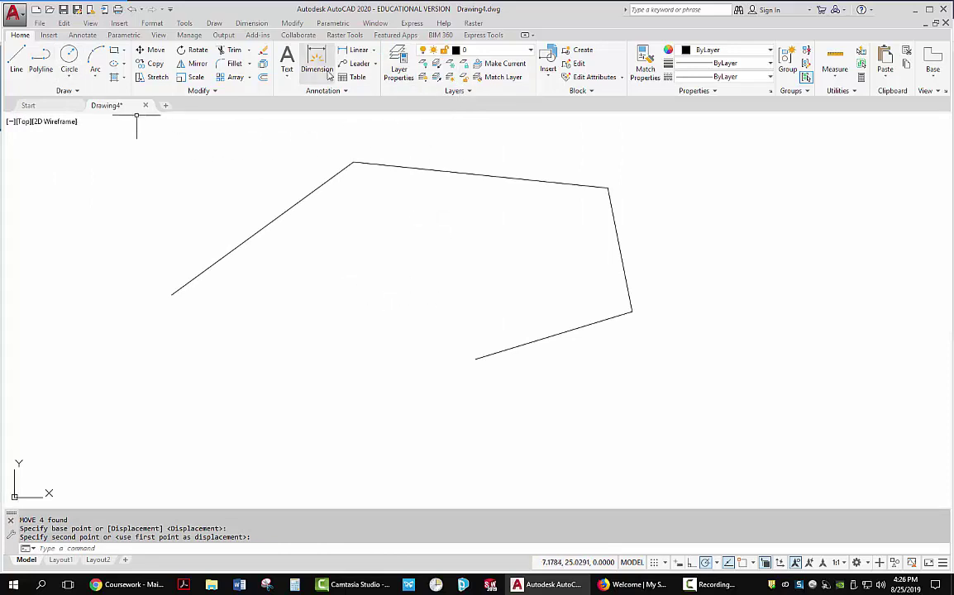
pyautogui.click(401, 67)
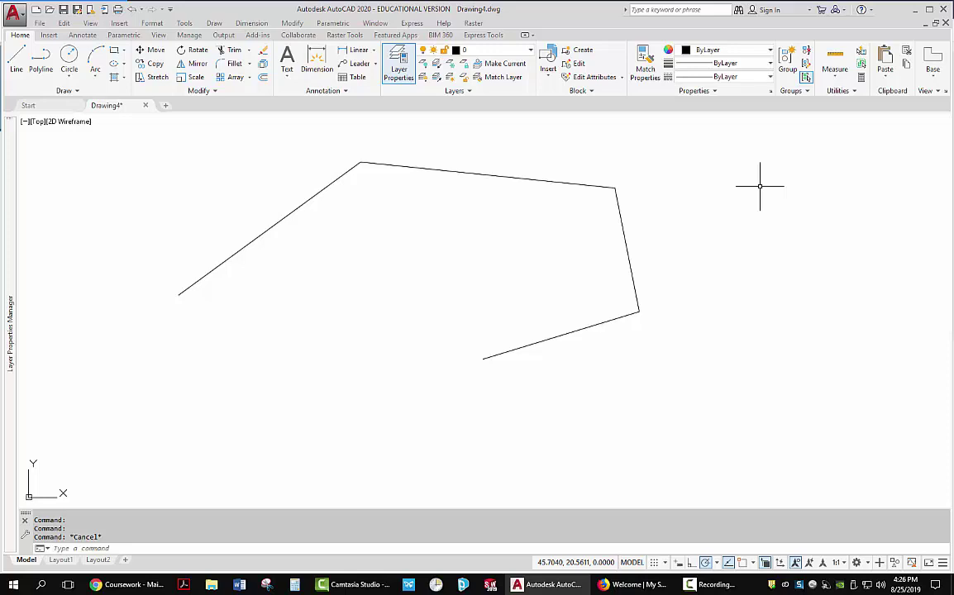
# - Cancel a stray PO point command, then open the Properties palette with PR, docked on the left
pyautogui.write('po')
pyautogui.press('Return')
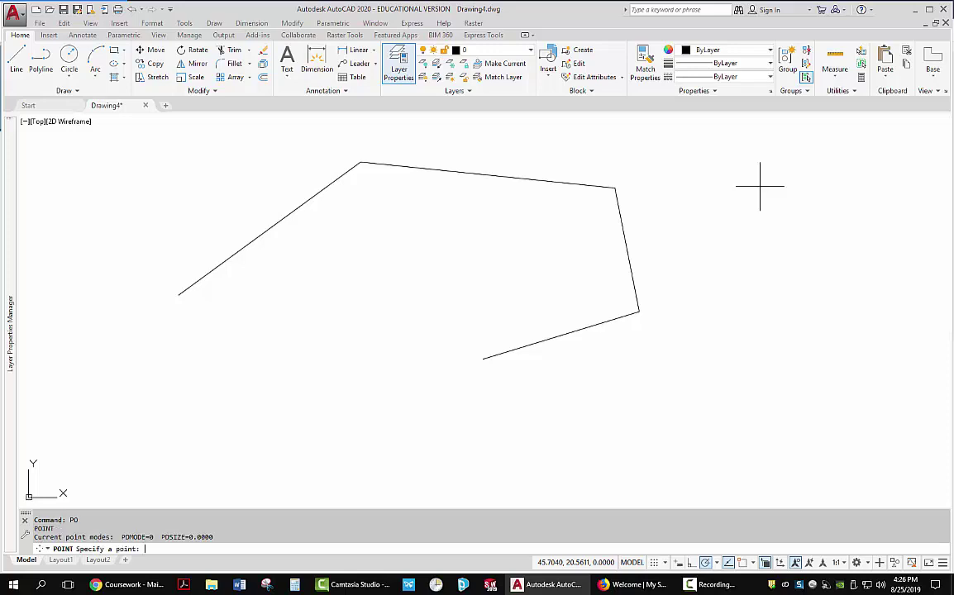
pyautogui.press('Escape')
pyautogui.write('pr')
pyautogui.press('Return')
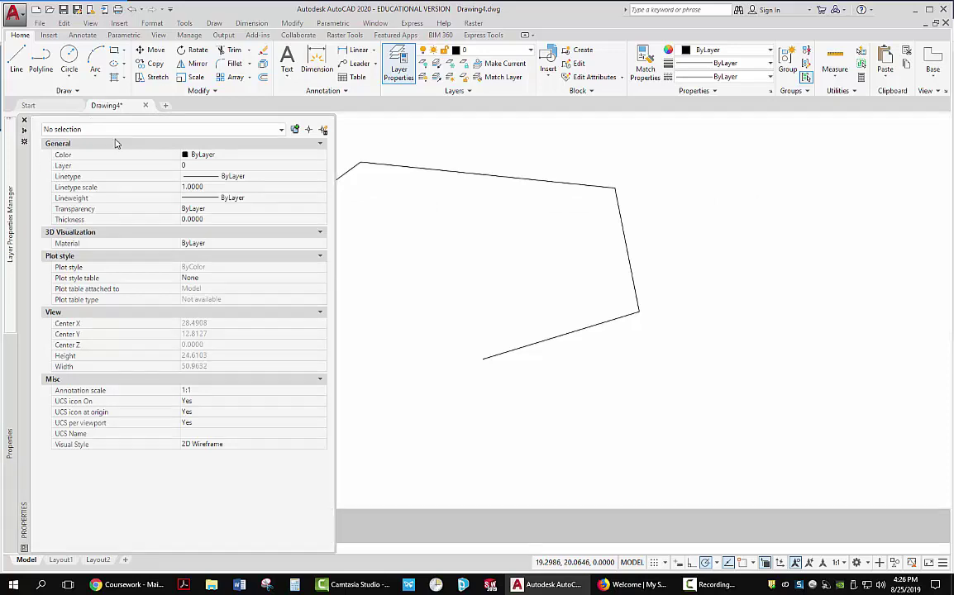
pyautogui.moveTo(13, 131)
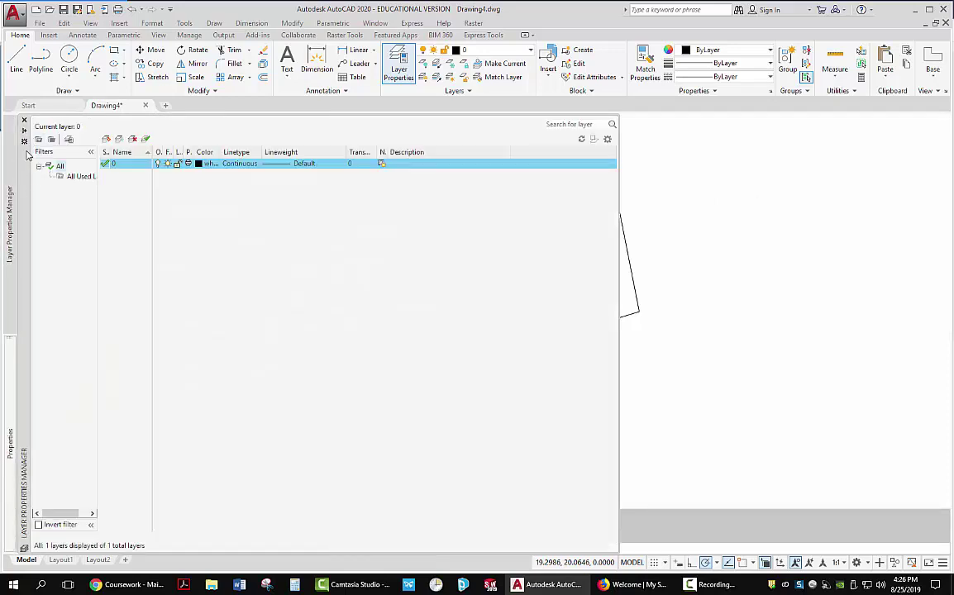